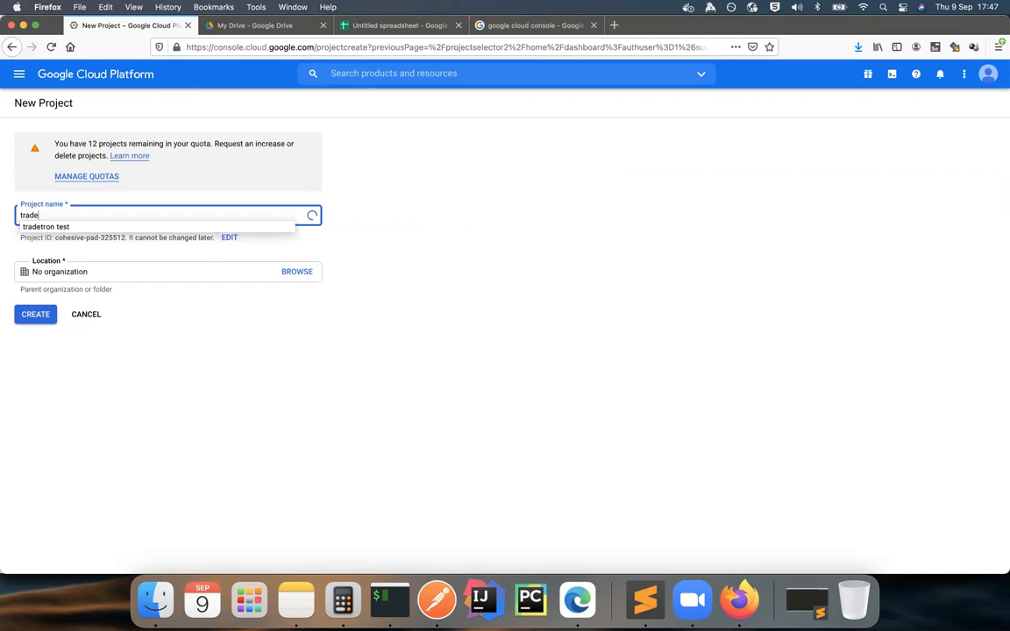
Step: Create a new Google Cloud project named tradetronTest with no organization
key("Return")
key("BackSpace")
key("BackSpace")
key("BackSpace")
key("BackSpace")
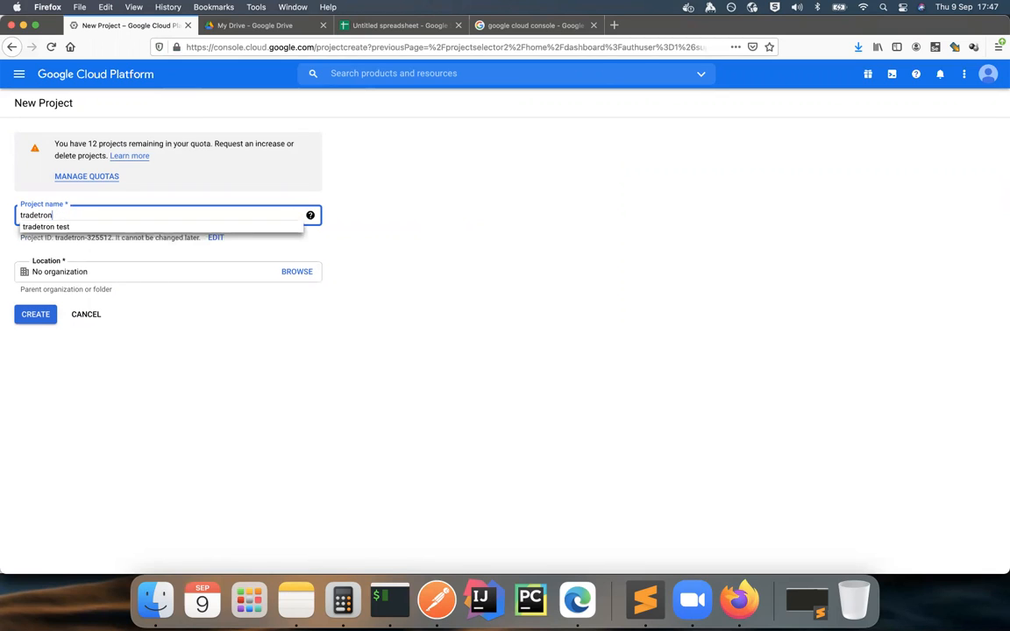
type("Test")
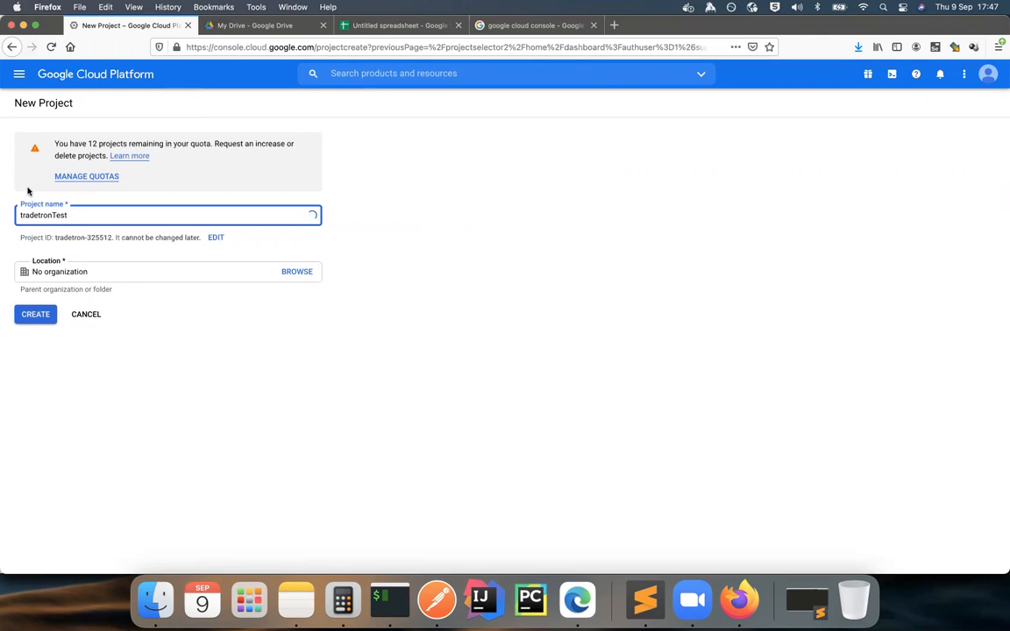
left_click(35, 313)
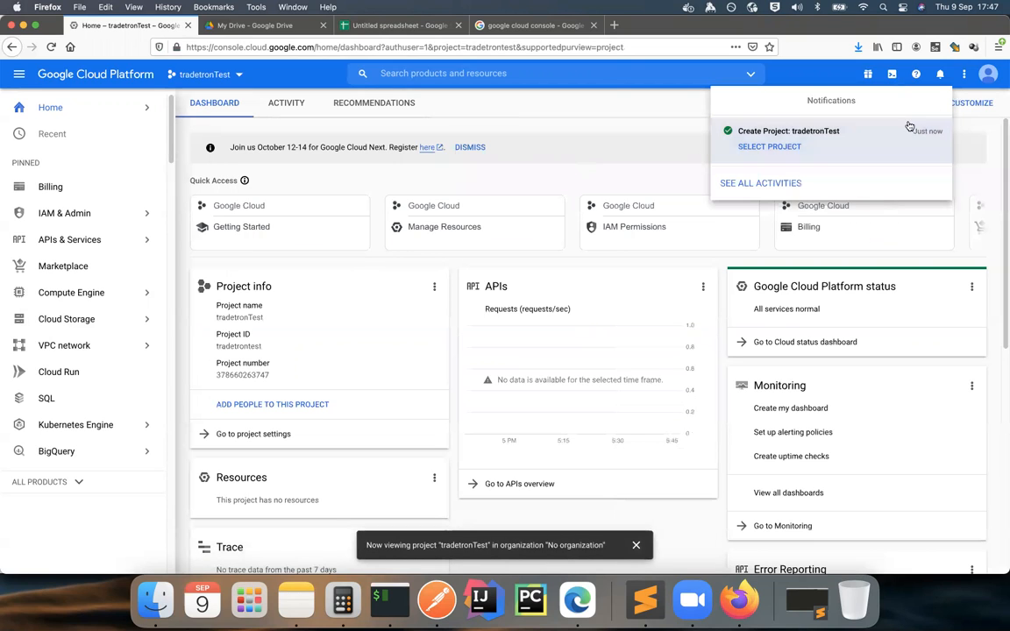
Step: Open the Service Accounts page of the tradetronTest project via its project settings
left_click(313, 181)
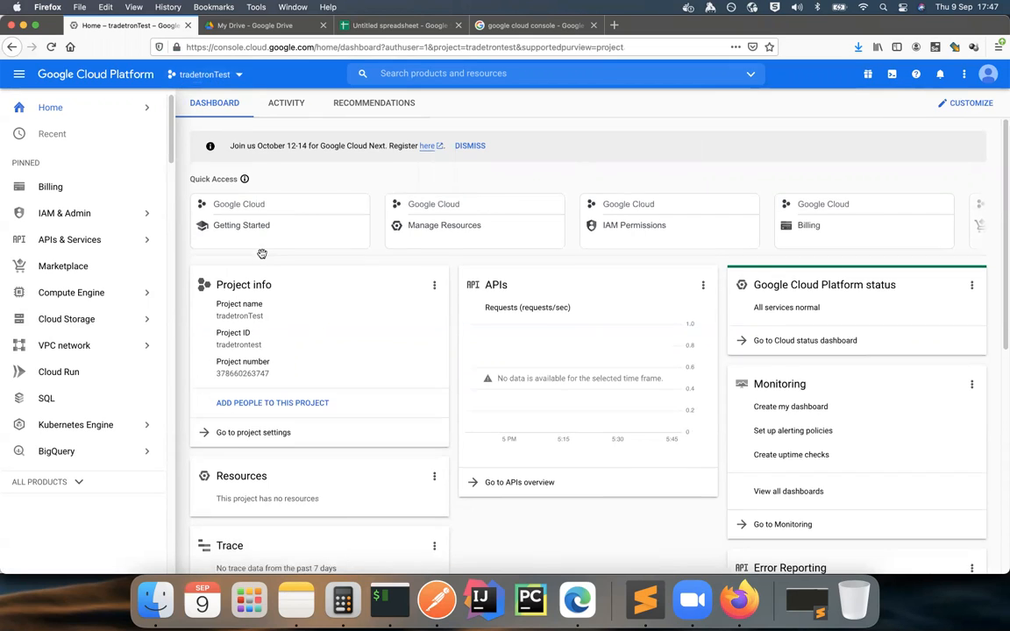
scroll(261, 253, "down", 1)
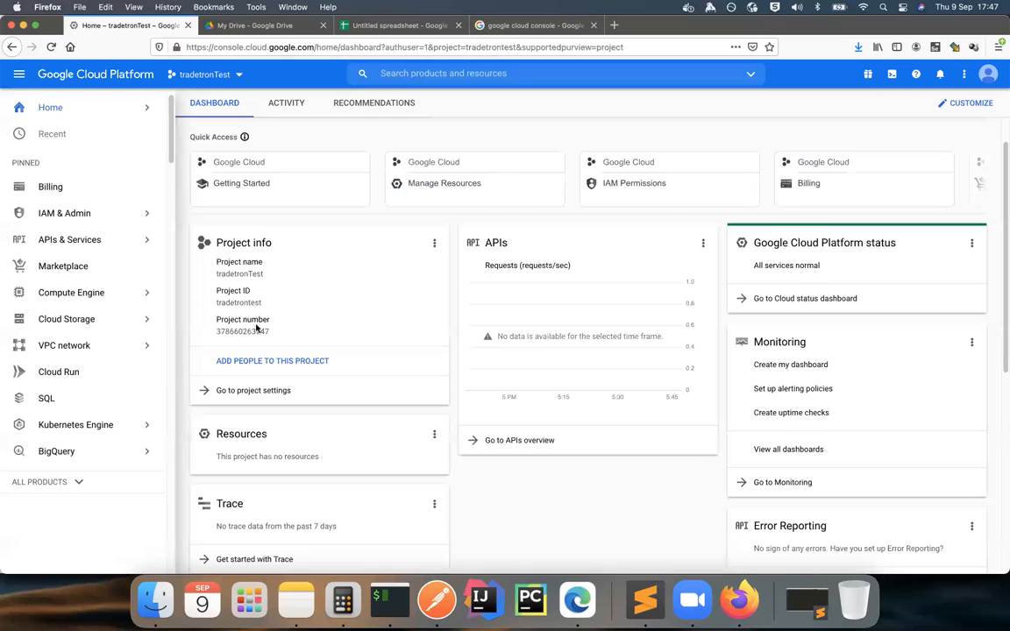
left_click(255, 390)
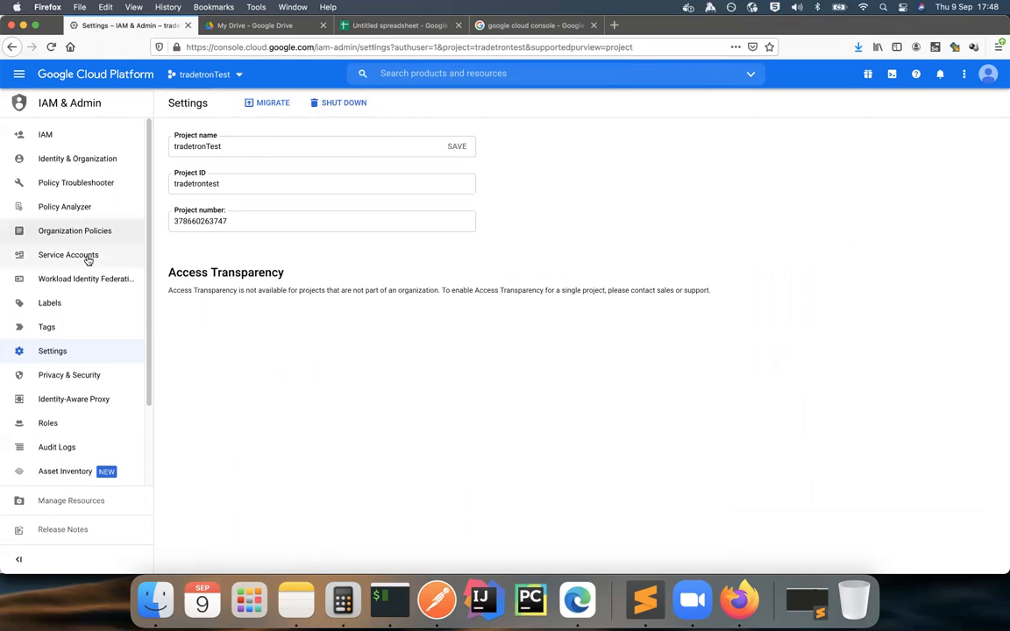
scroll(82, 265, "down", 3)
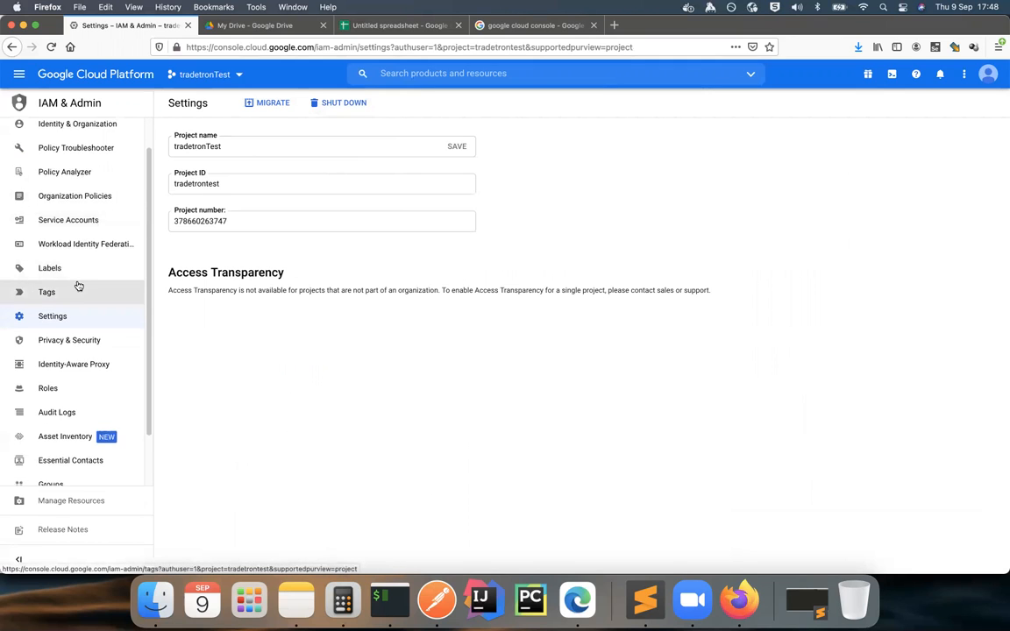
scroll(77, 285, "up", 3)
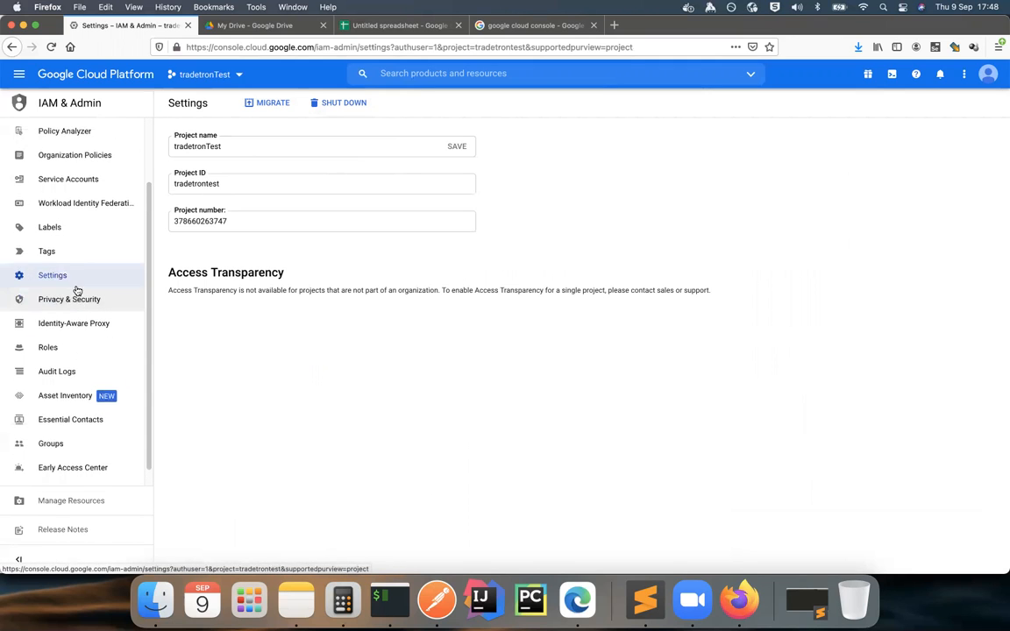
left_click(202, 77)
left_click(355, 263)
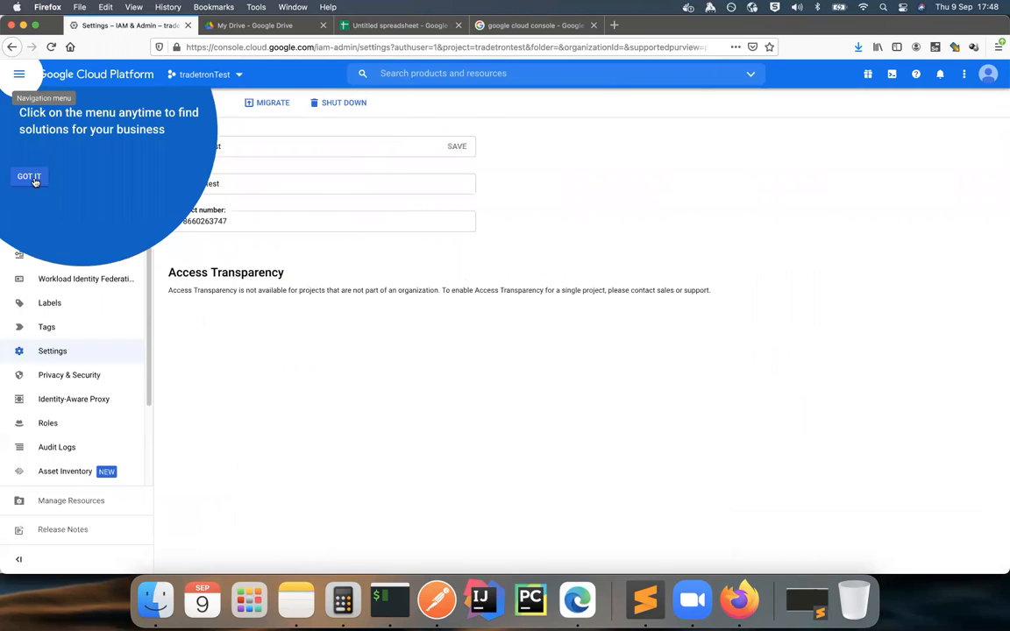
left_click(28, 174)
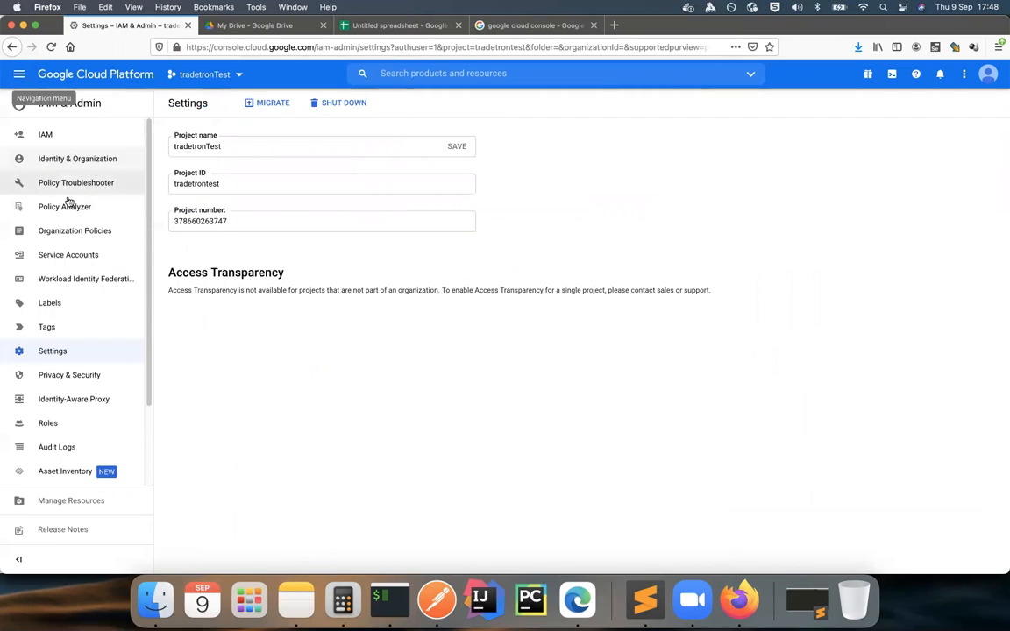
scroll(69, 218, "down", 1)
scroll(69, 218, "down", 2)
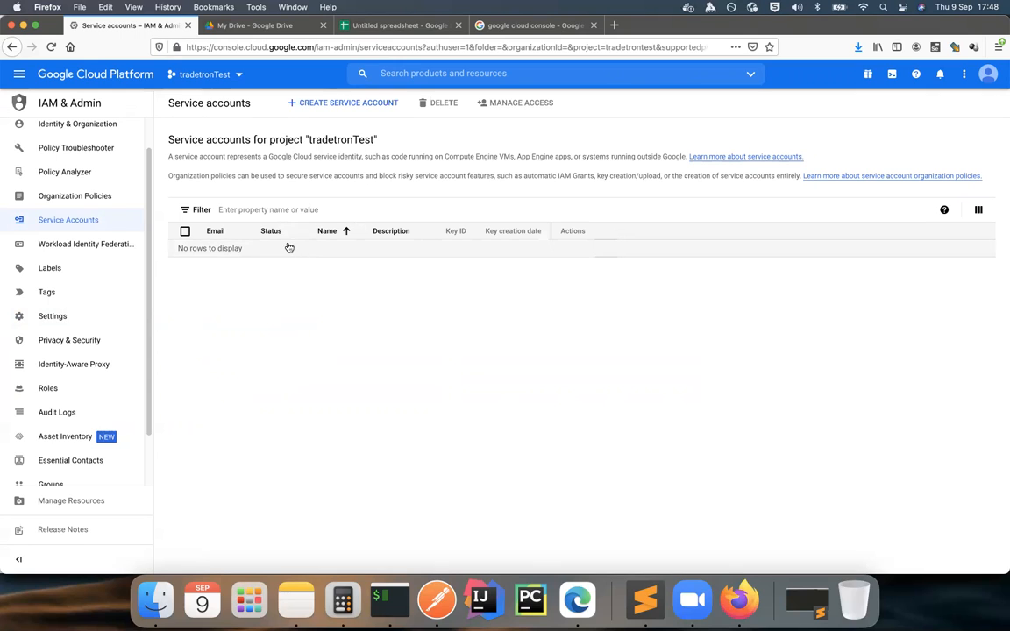
Step: Create a service account named tradetronManager, skipping the optional role and user access steps
left_click(323, 105)
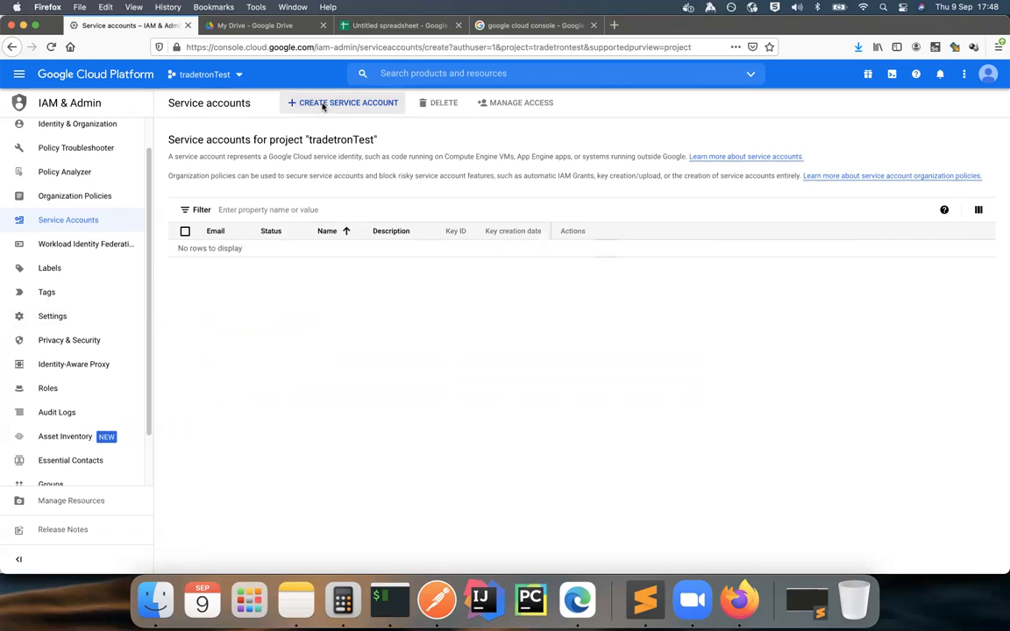
left_click(237, 174)
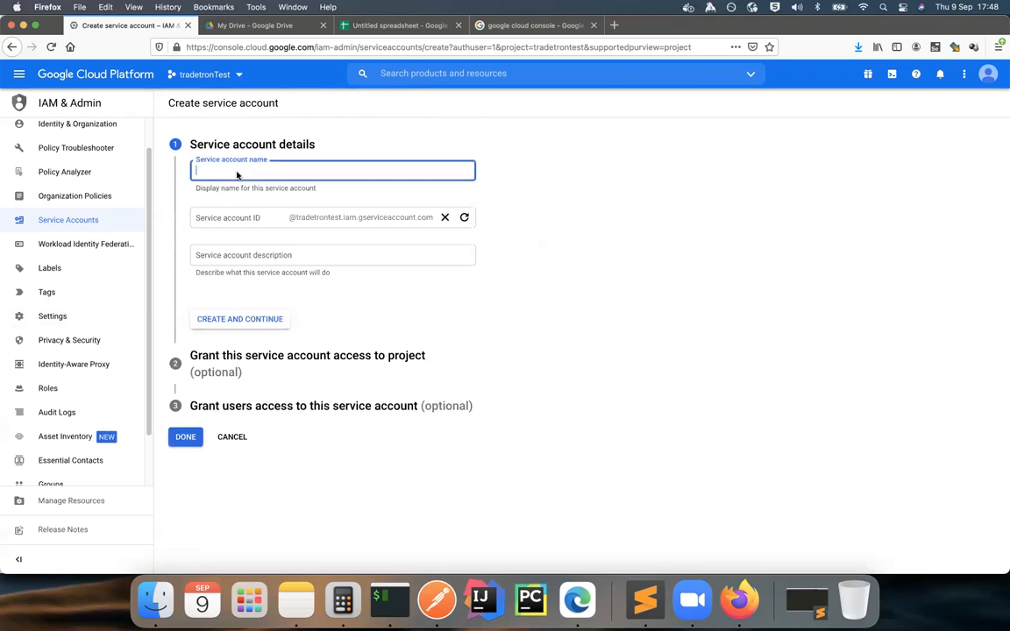
type("tradet")
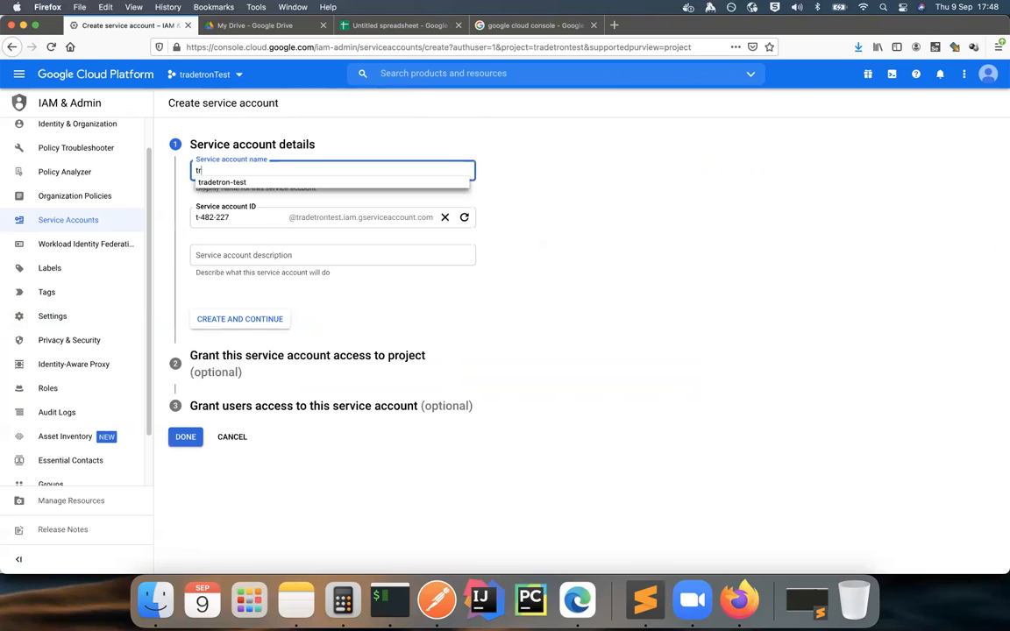
key("Down")
type("]")
key("BackSpace")
key("BackSpace")
key("BackSpace")
type("etro")
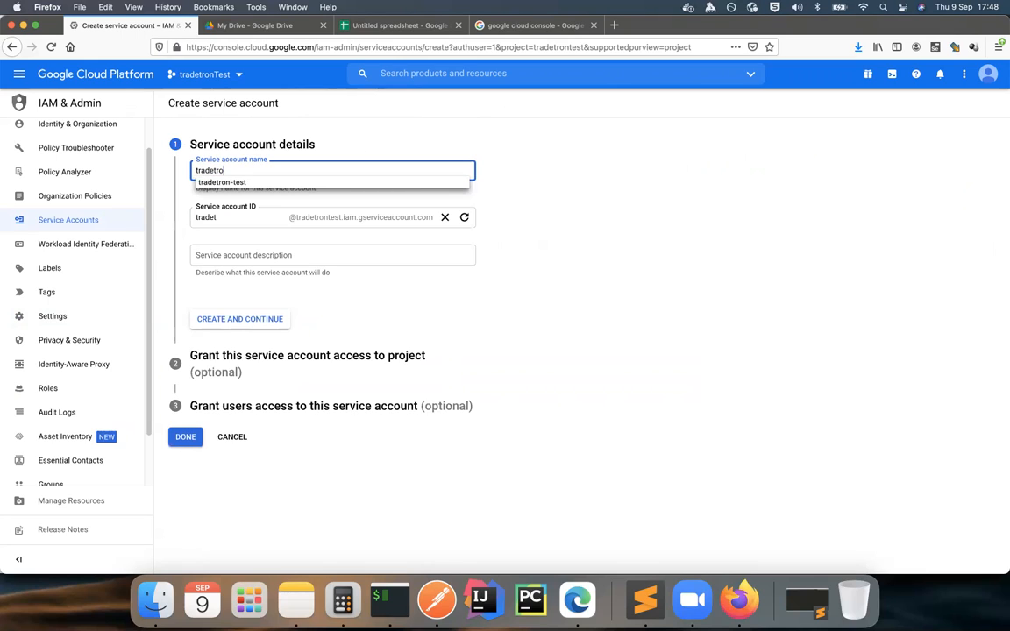
type("nManager")
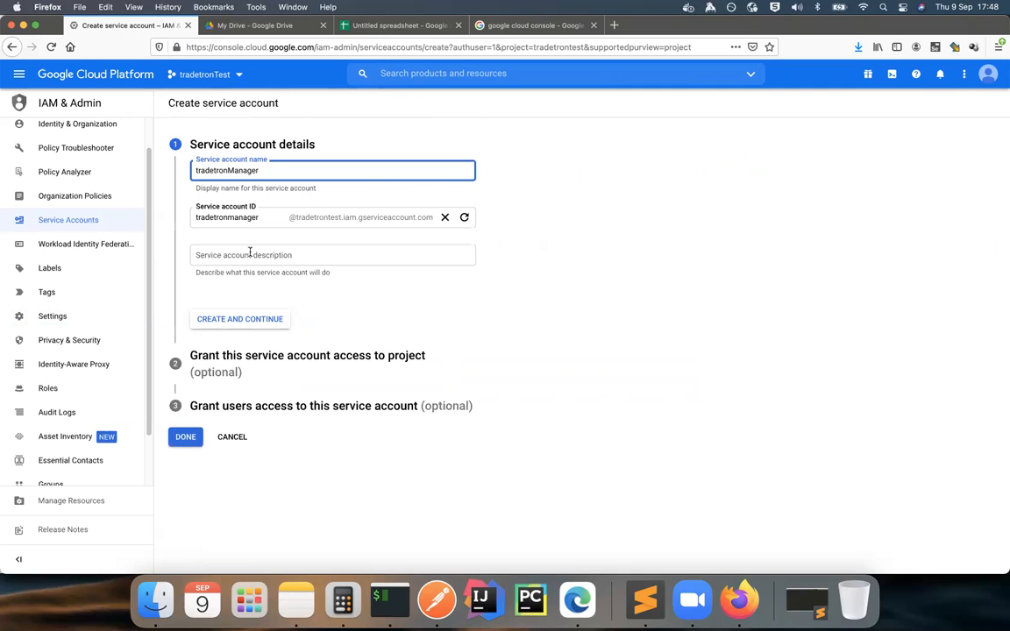
left_click(224, 321)
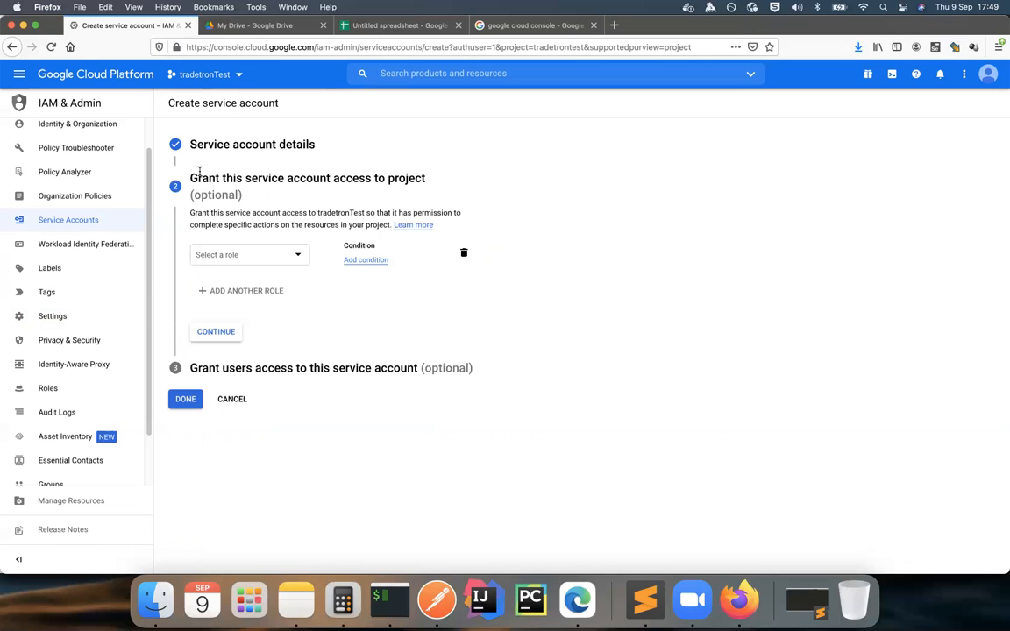
left_click(185, 399)
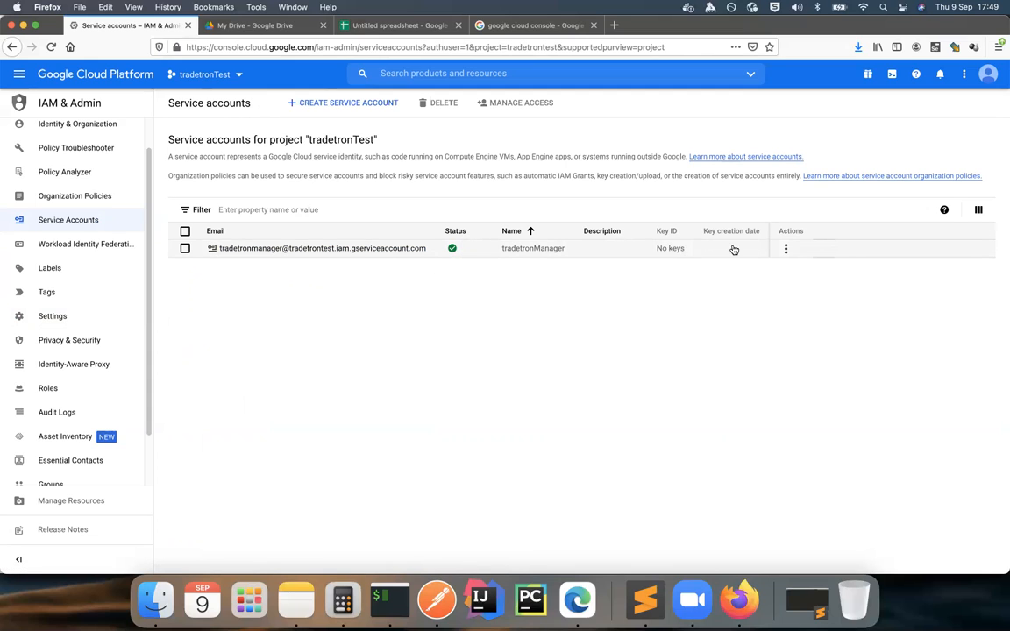
Step: Create a new JSON key for the tradetronManager service account and open the downloaded key file in Sublime Text
left_click(785, 249)
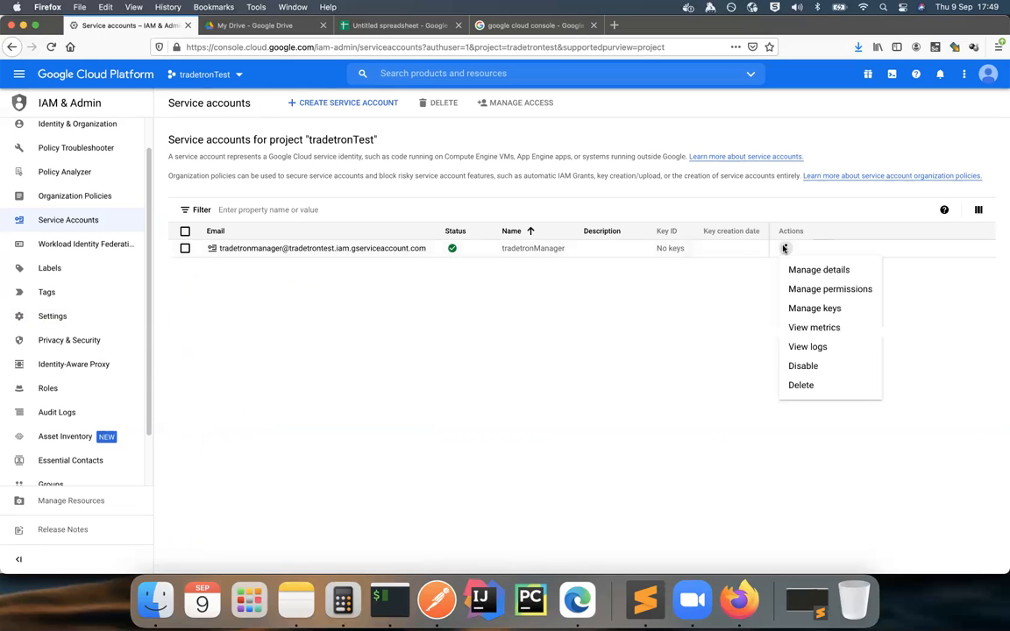
left_click(799, 311)
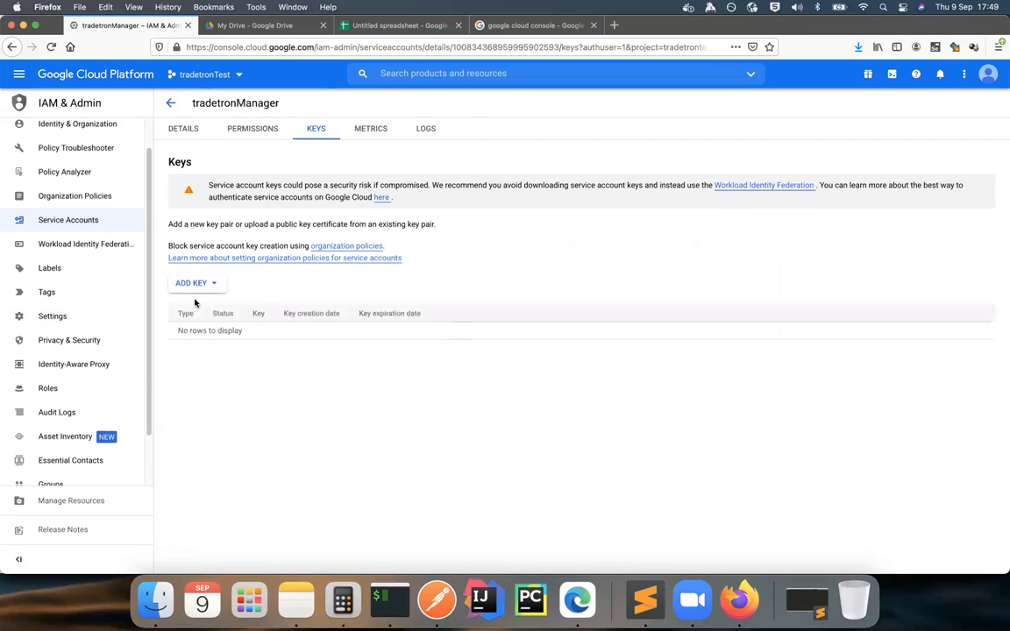
left_click(196, 285)
left_click(193, 307)
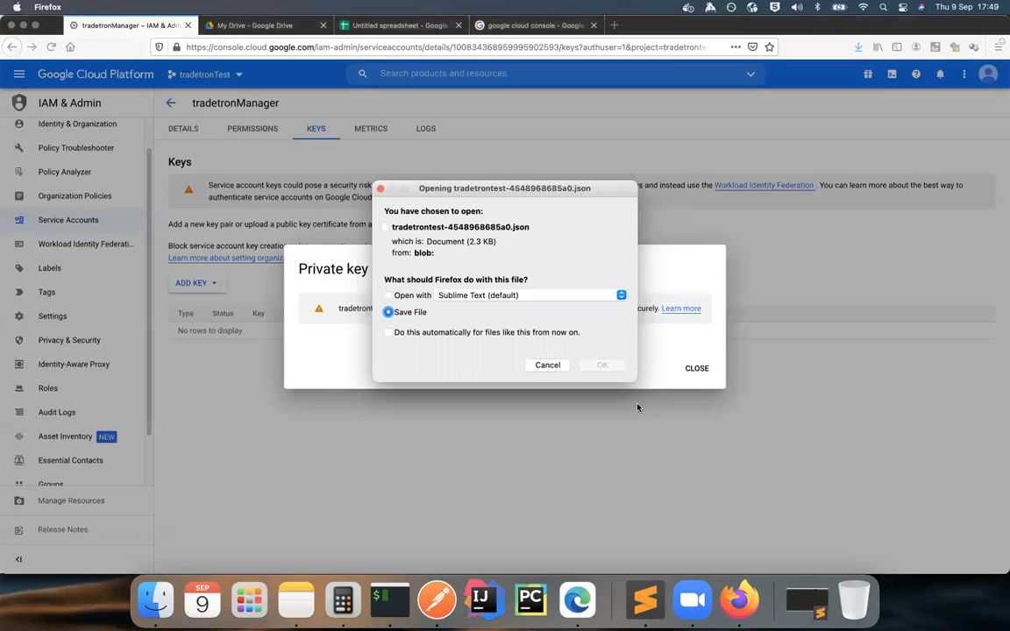
left_click(419, 297)
left_click(417, 316)
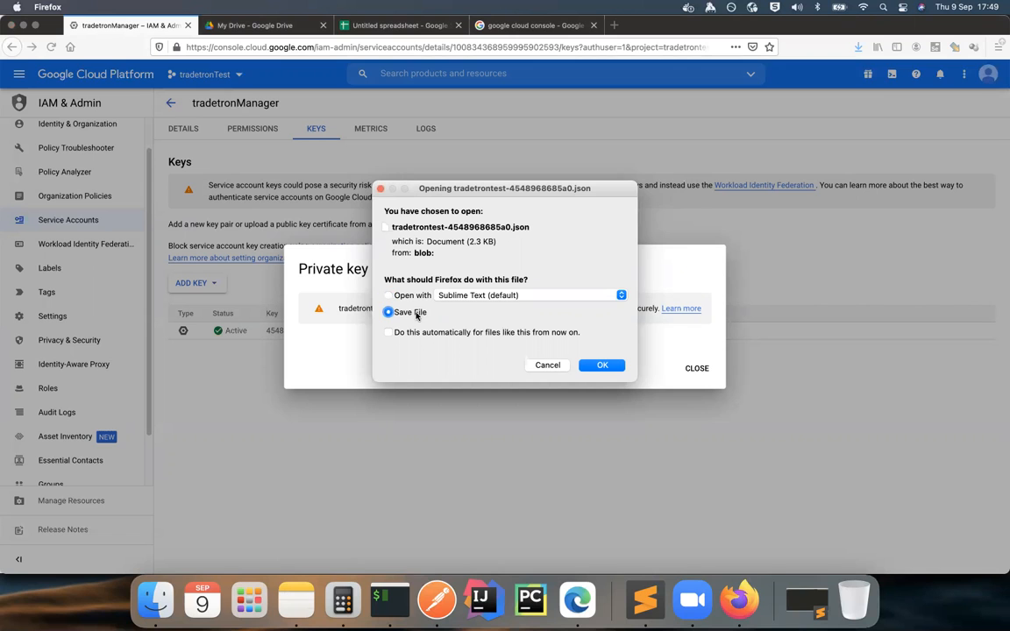
left_click(414, 298)
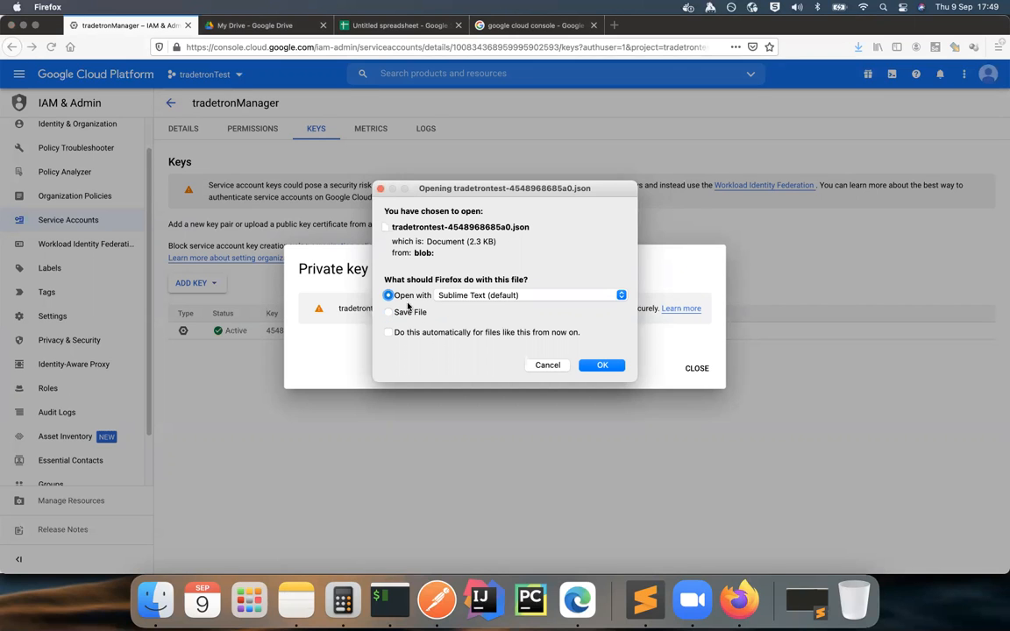
left_click(601, 365)
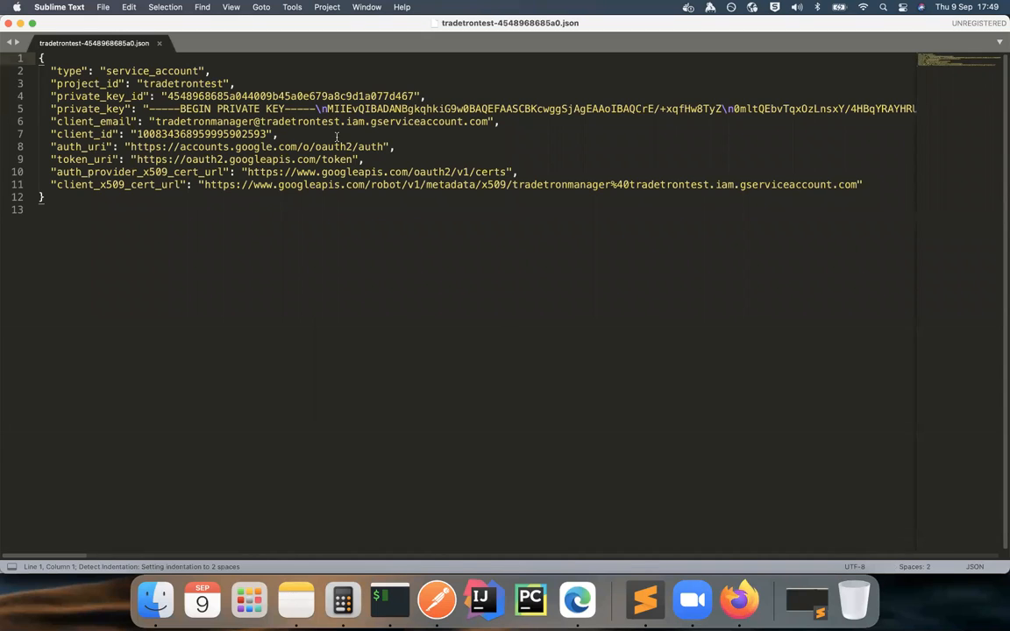
Step: Examine the fields of the downloaded service account key file
left_click_drag(46, 70, 88, 185)
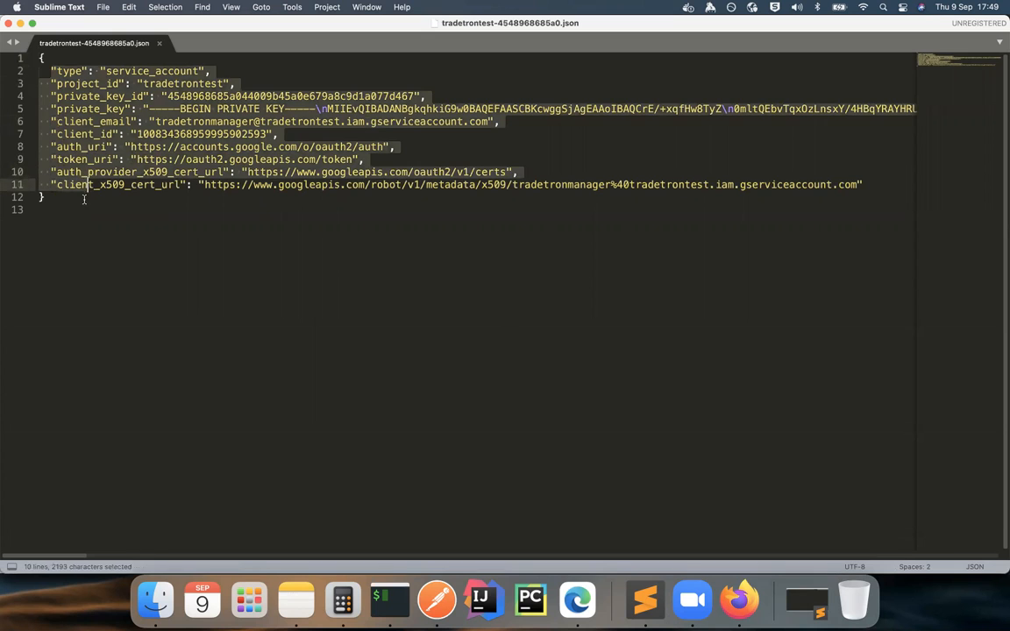
left_click(85, 200)
left_click(47, 70)
left_click(85, 146, "shift")
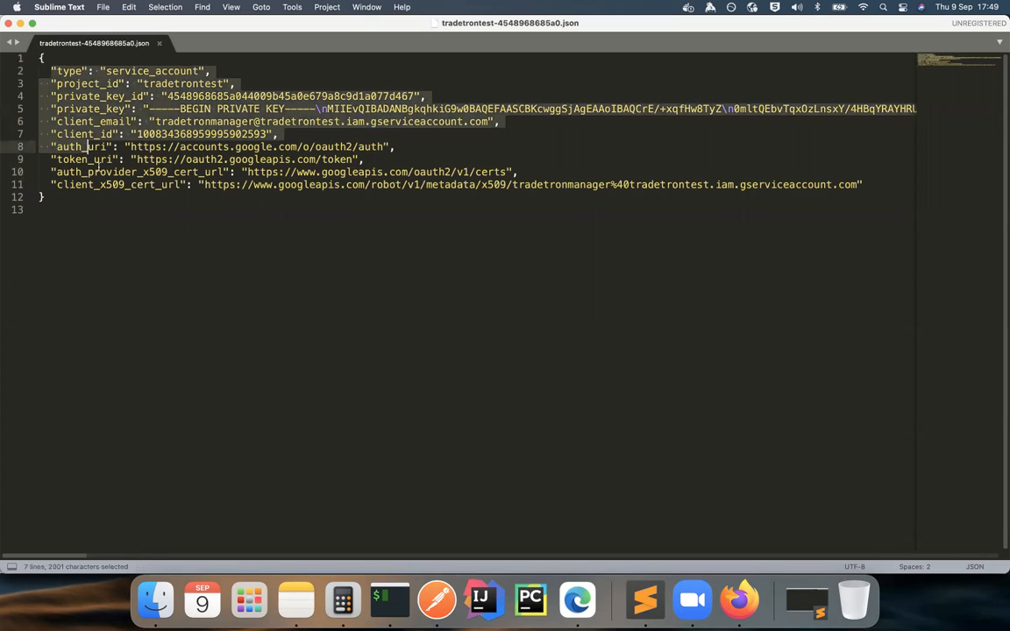
left_click_drag(98, 165, 110, 184)
left_click(124, 190)
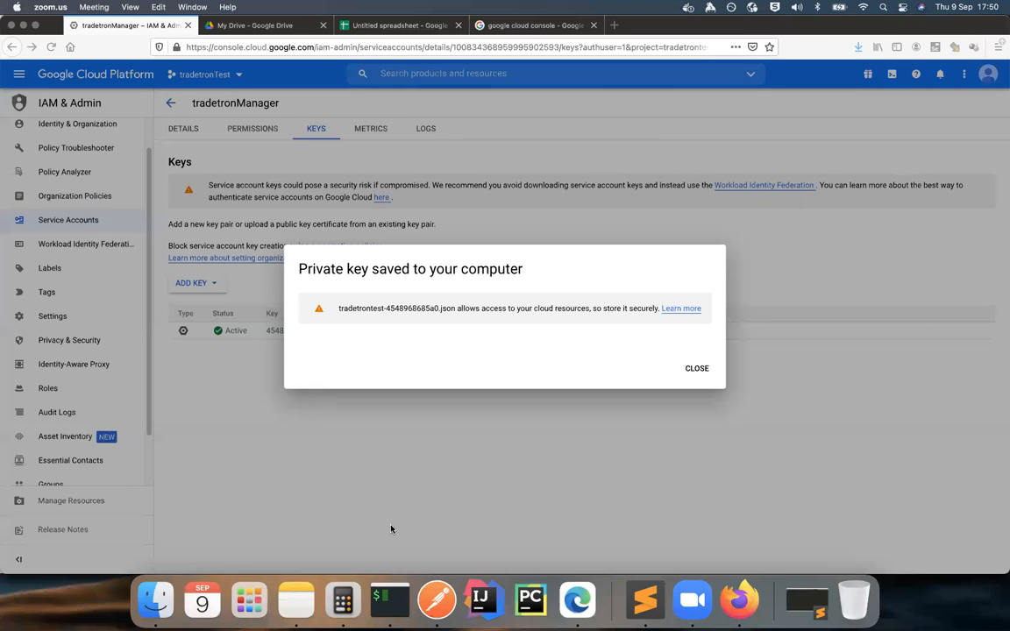
Step: Switch between the key file and the .env file to review the Google settings entries
left_click(391, 528)
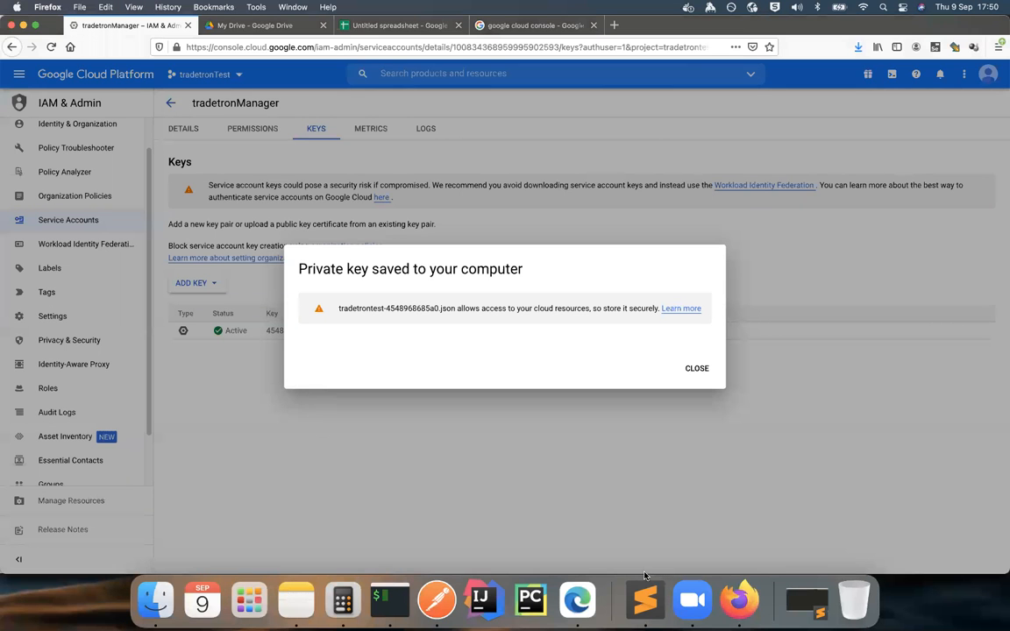
left_click(644, 599)
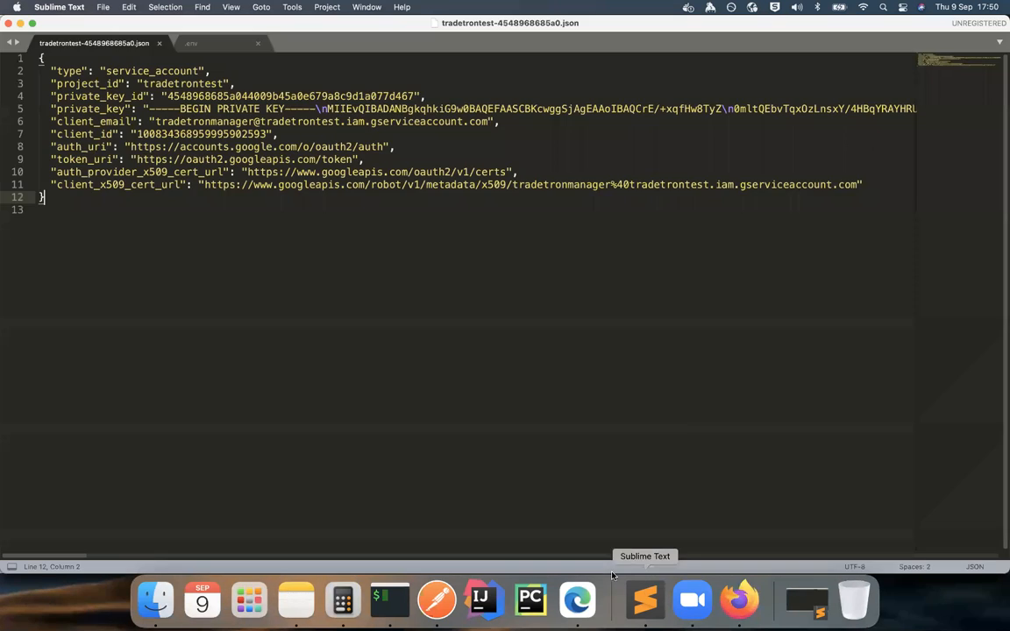
left_click(187, 44)
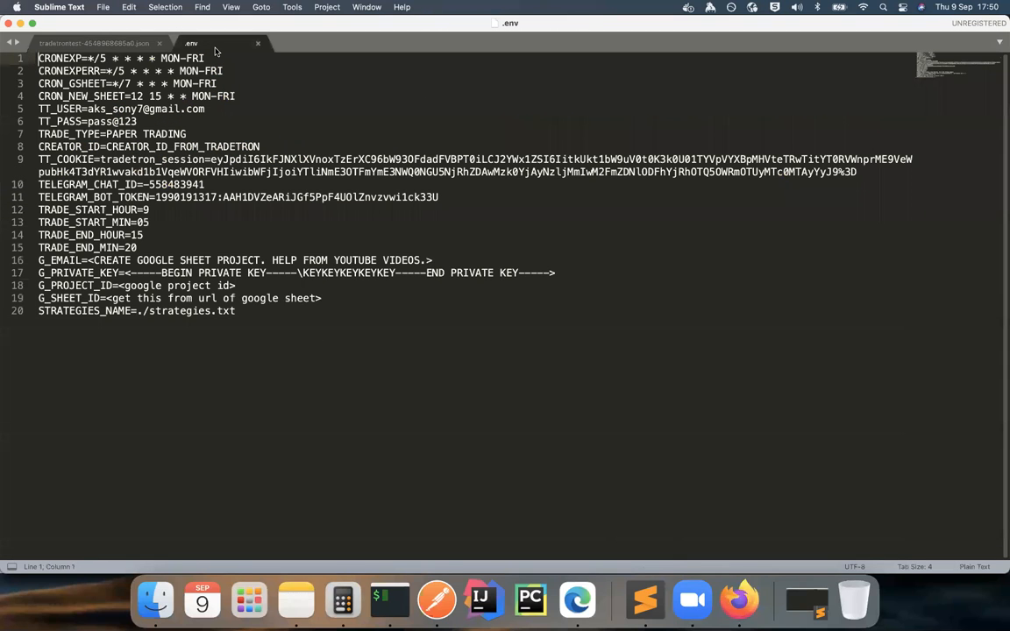
left_click(96, 43)
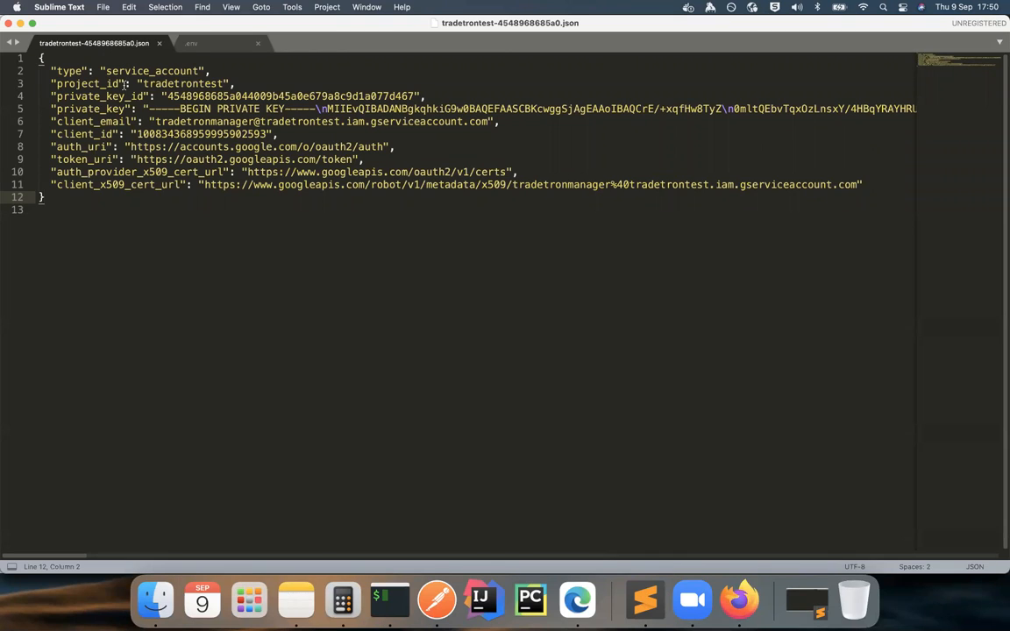
left_click(193, 45)
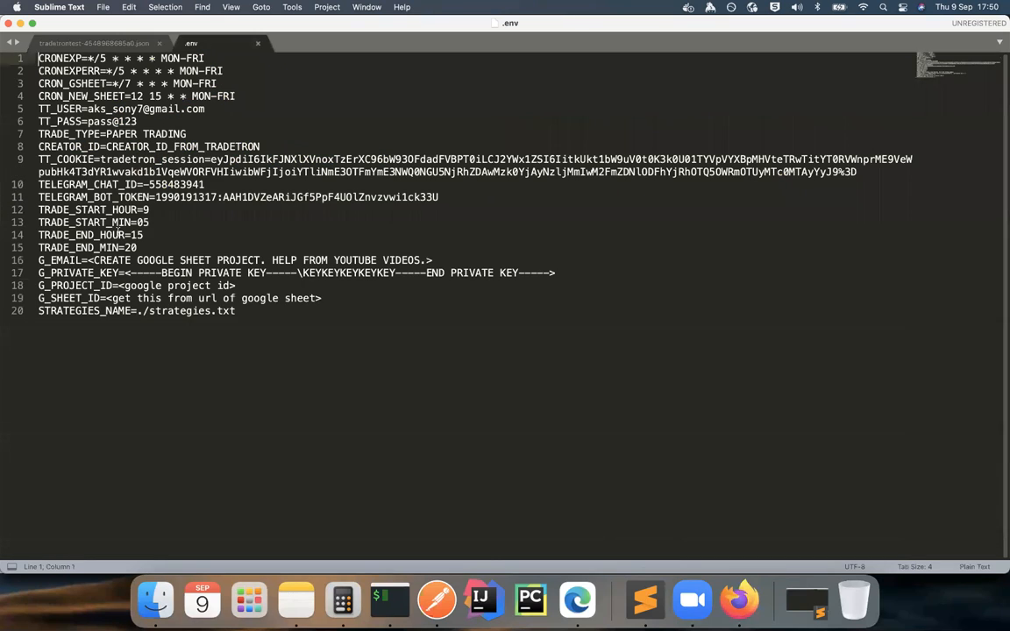
double_click(76, 260)
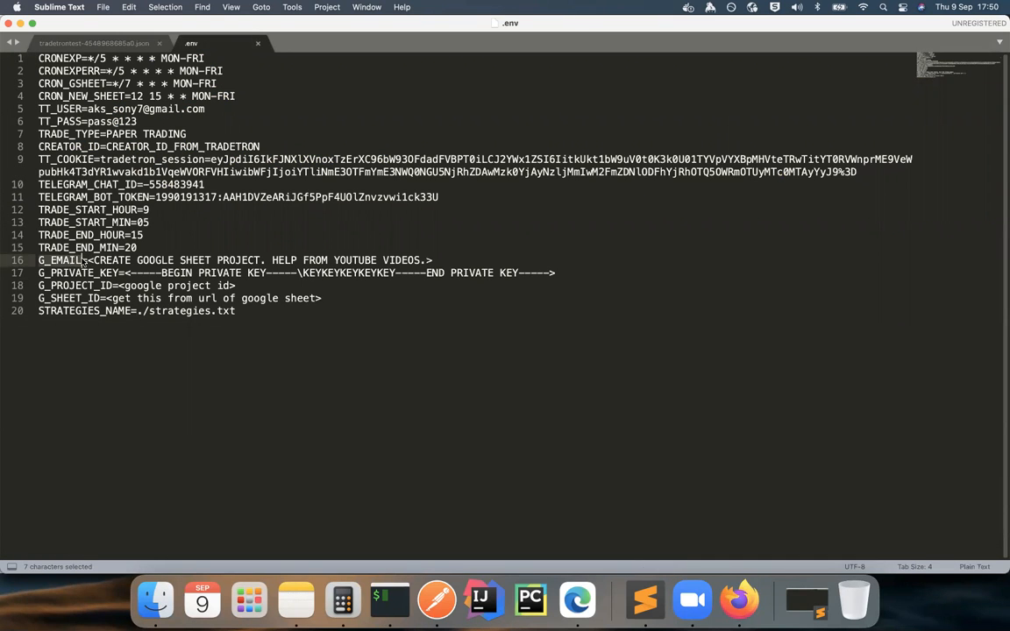
left_click(85, 260)
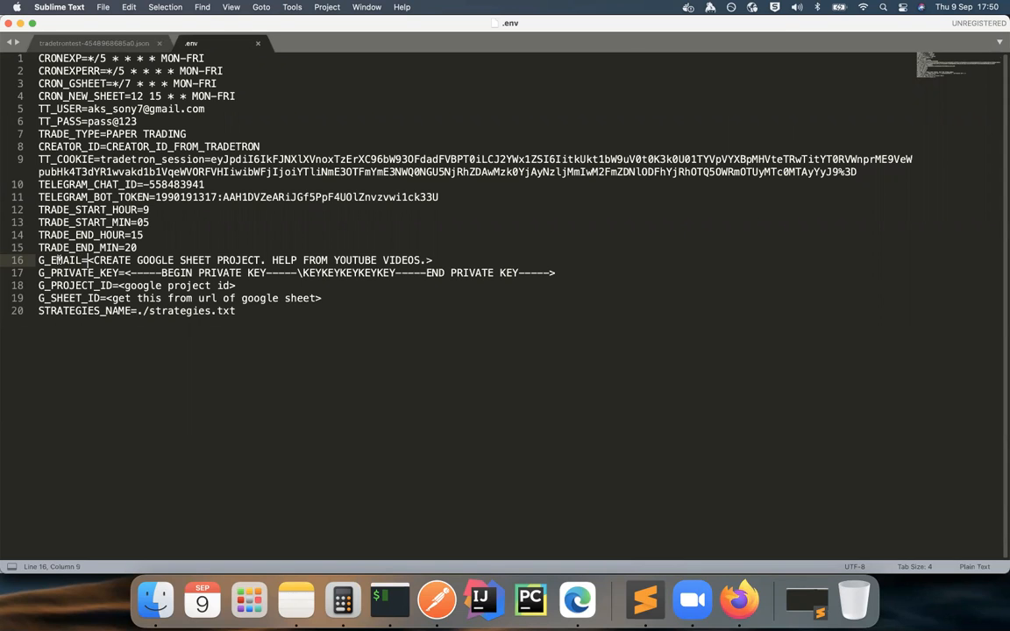
left_click(98, 40)
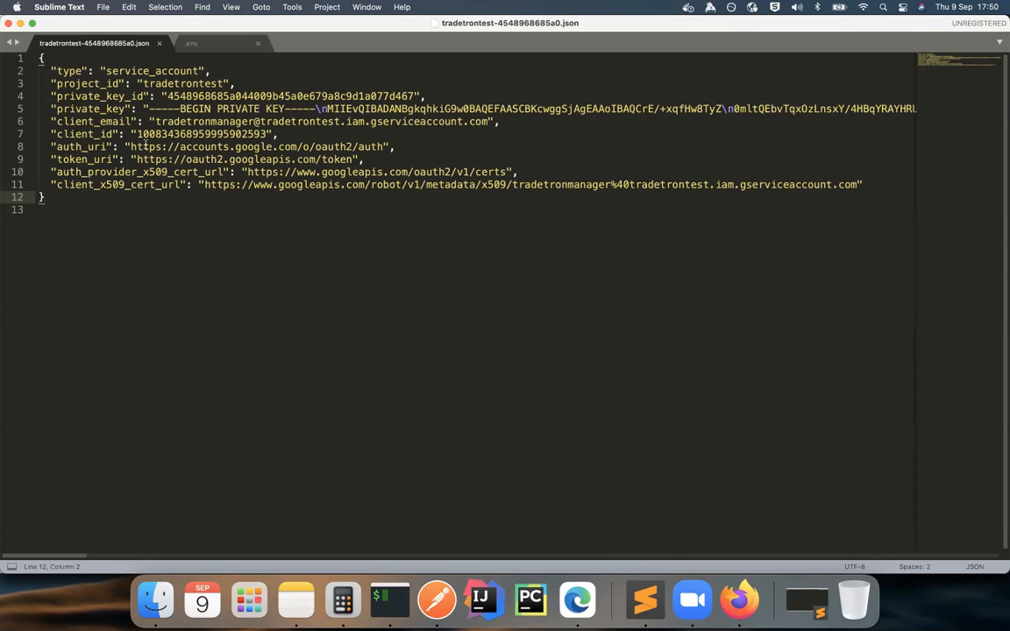
Step: Copy the key file's client_email value and paste it as the G_EMAIL value in the .env file
left_click_drag(155, 121, 491, 123)
key("cmd+c")
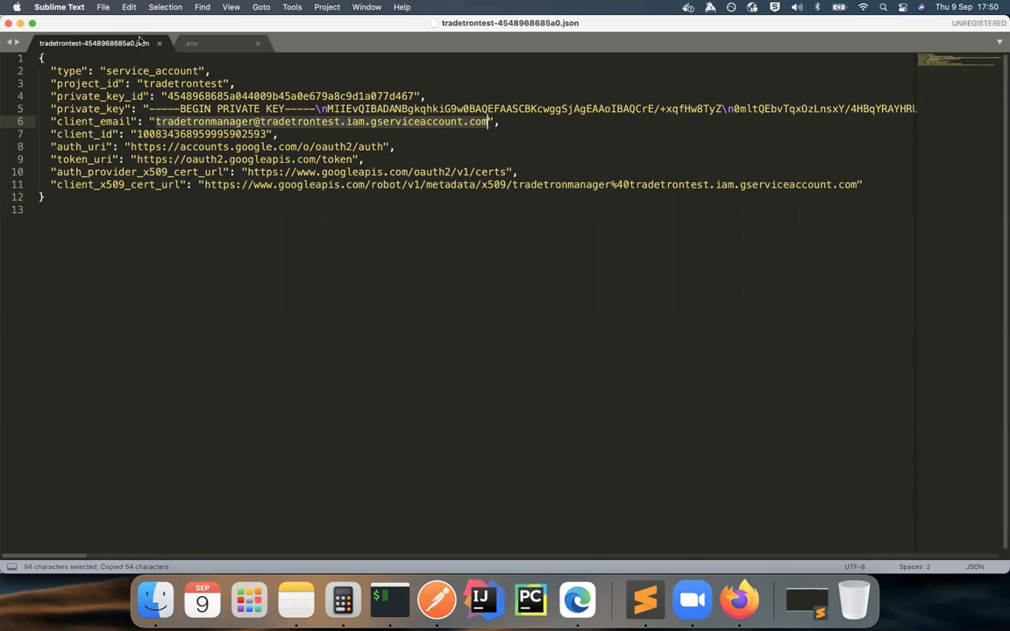
left_click(191, 42)
left_click_drag(88, 260, 434, 261)
key("super+v")
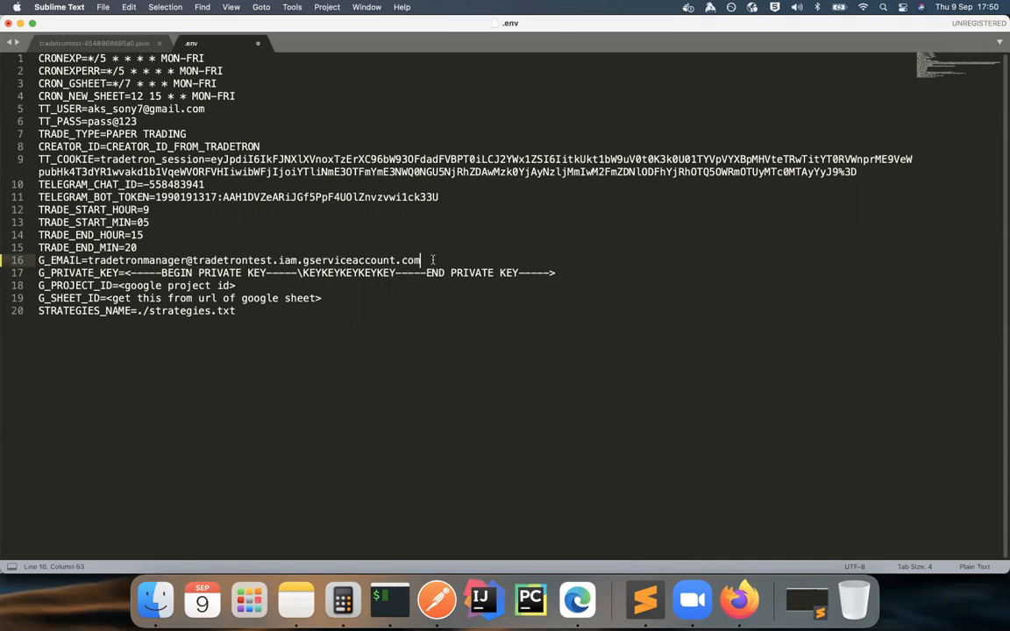
Step: Copy the private_key value from the key file and paste it as the G_PRIVATE_KEY value in the .env file
left_click(107, 44)
left_click(210, 146)
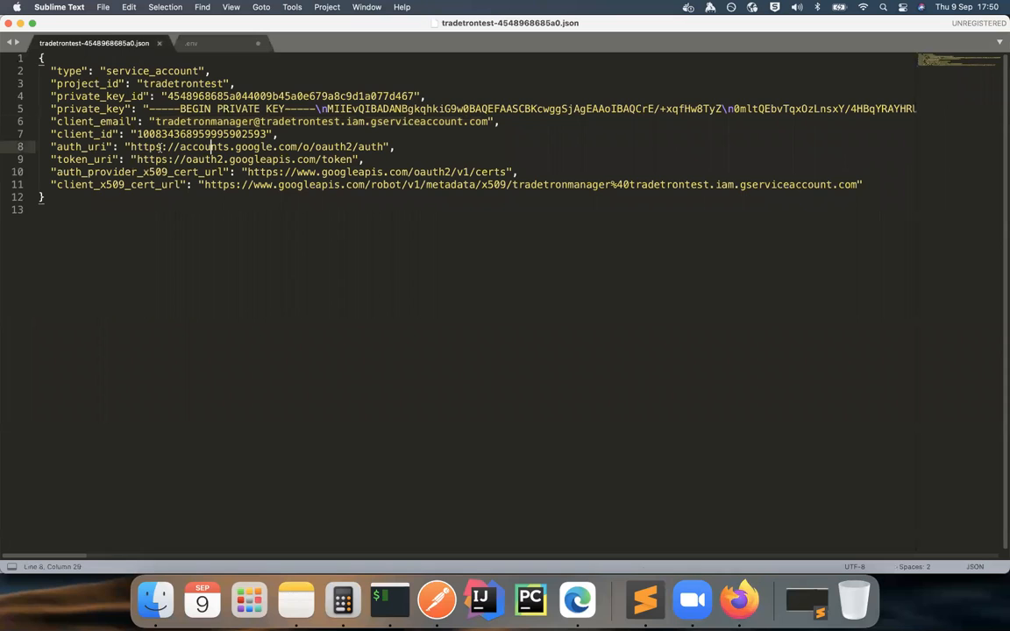
left_click(150, 108)
left_click_drag(158, 117, 886, 109)
key("super+c")
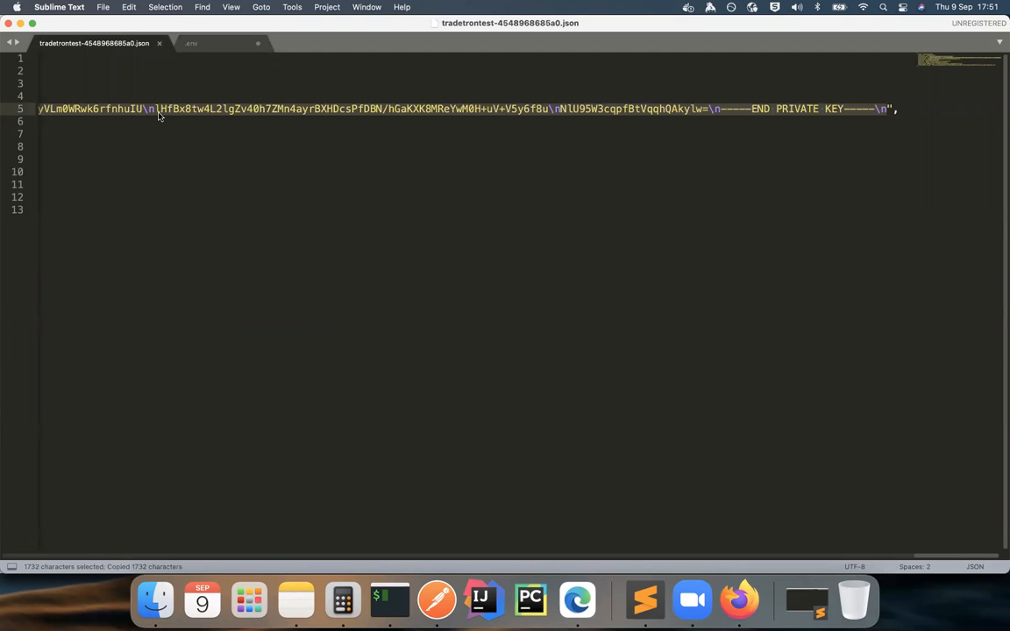
left_click(189, 44)
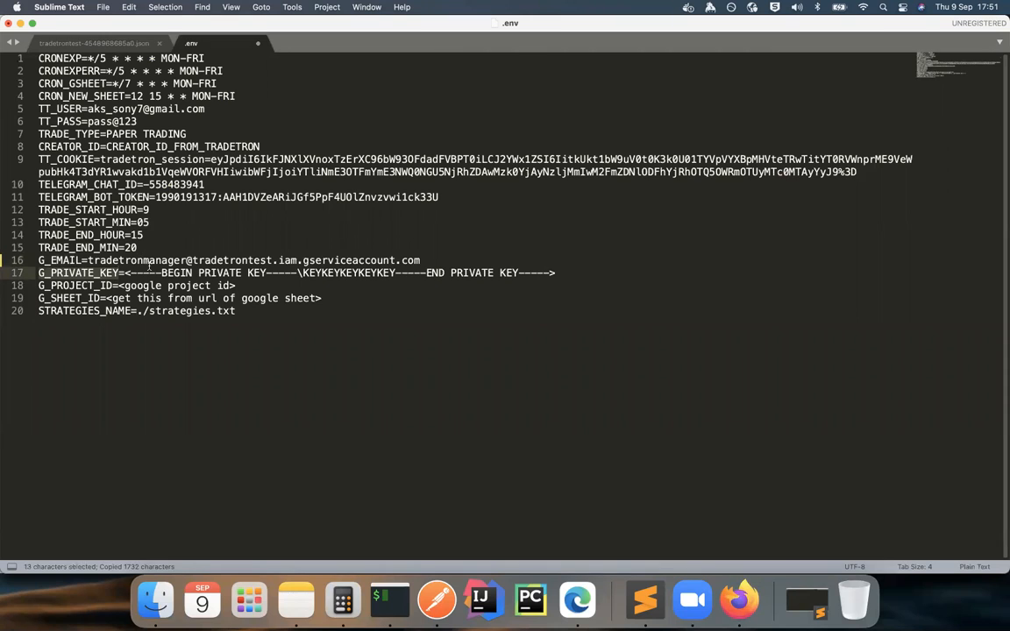
left_click(124, 273)
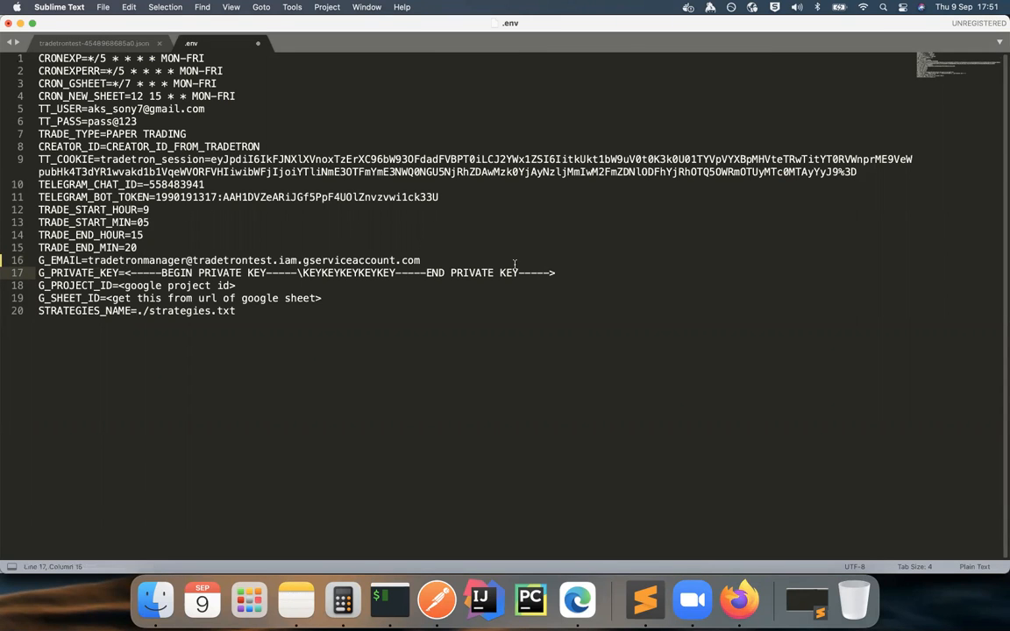
left_click(556, 273, "shift")
key("BackSpace")
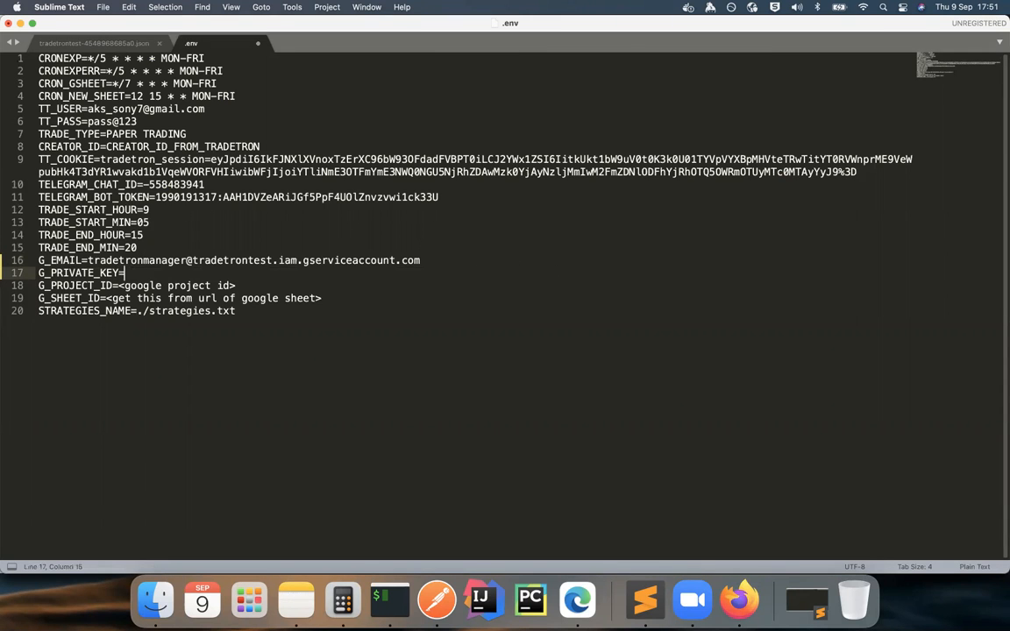
key("super+v")
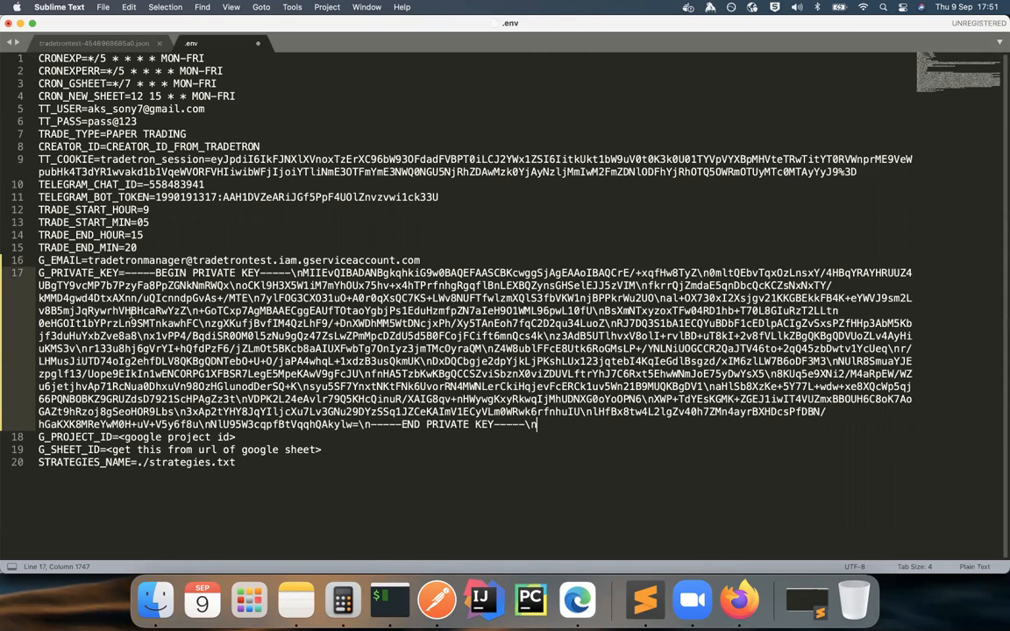
Step: Copy the key file's project_id value and set it as the G_PROJECT_ID value, tradetrontest, in the .env file
double_click(91, 437)
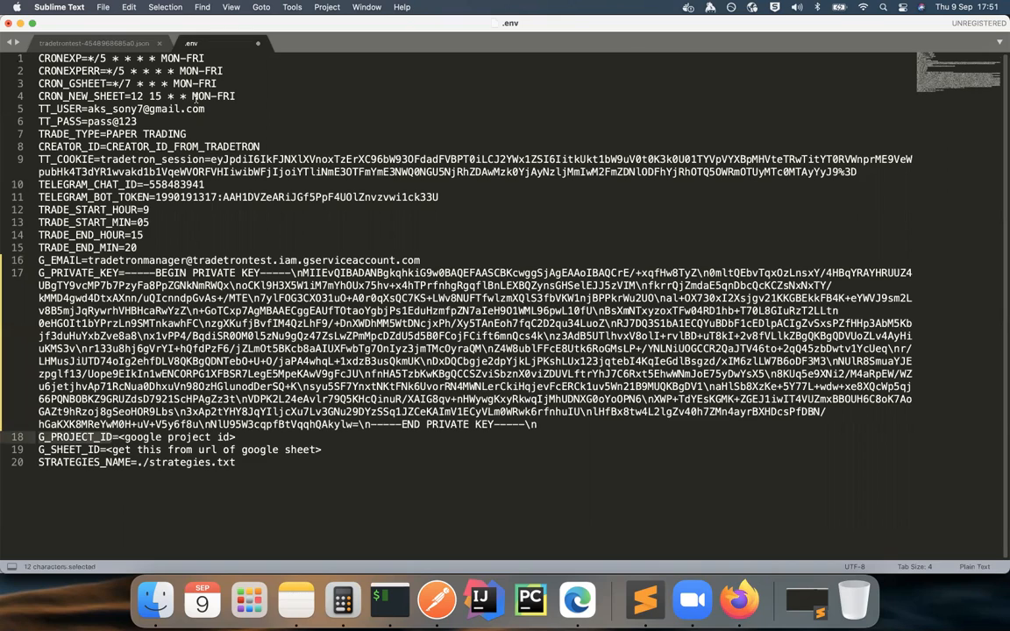
left_click(119, 44)
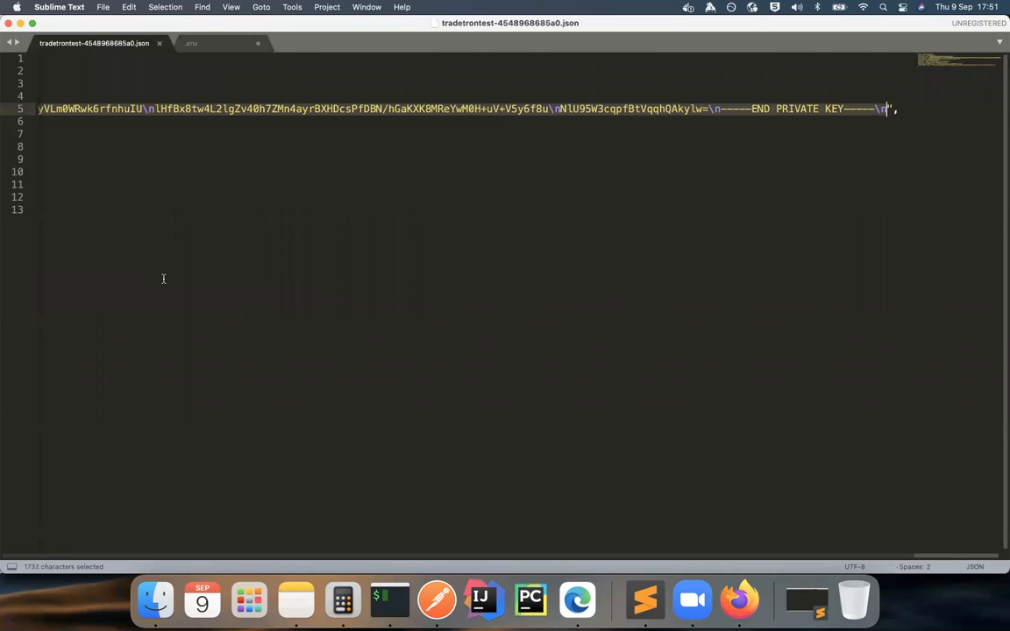
key("Left")
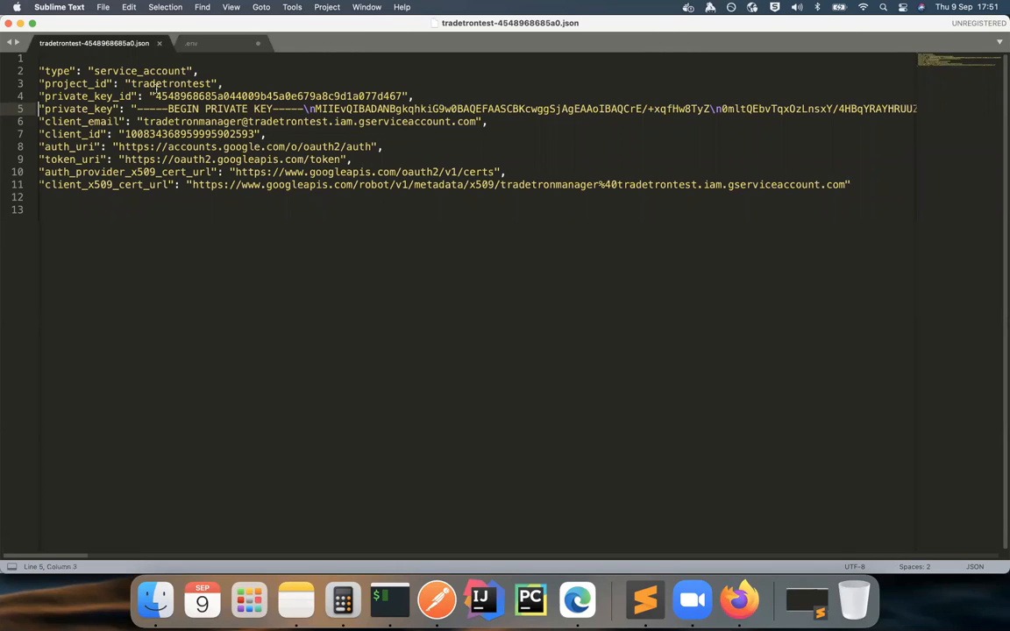
double_click(154, 84)
key("super+c")
left_click(91, 85)
double_click(91, 84)
left_click(193, 42)
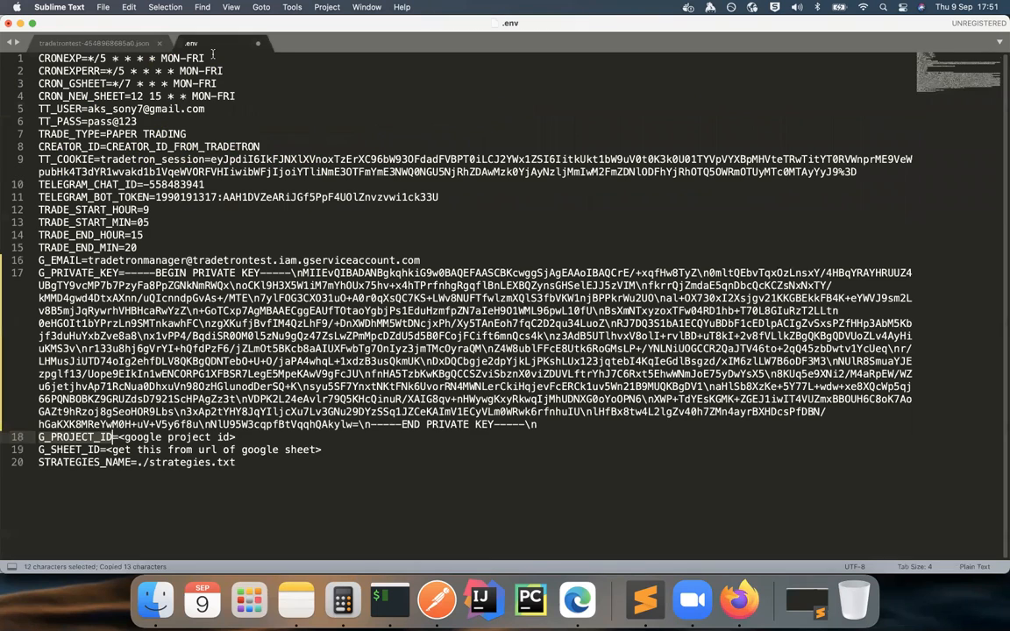
left_click(118, 439)
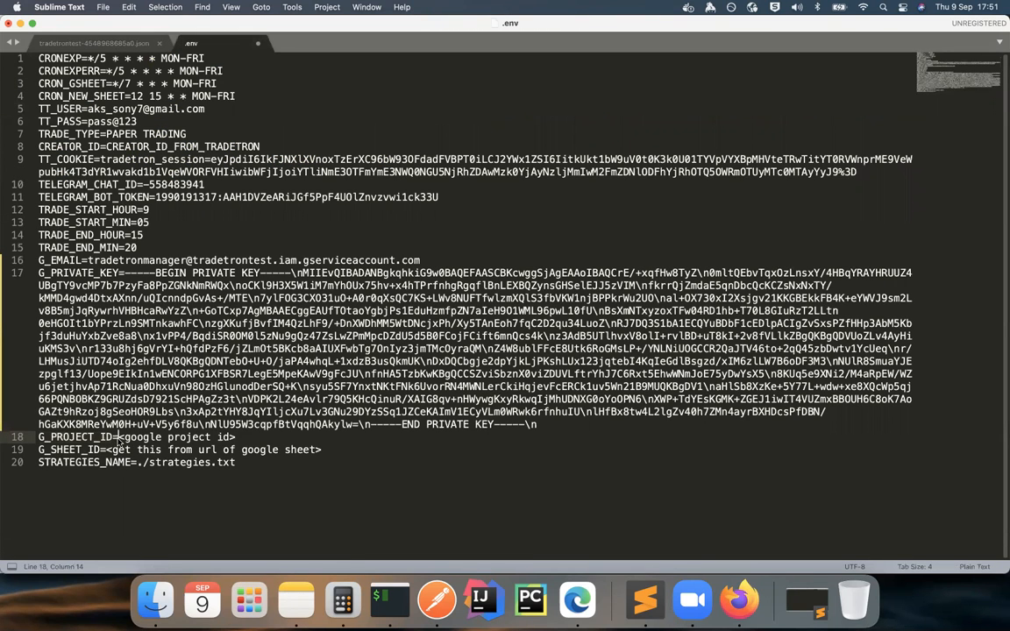
key("super+shift+Right")
key("BackSpace")
key("super+v")
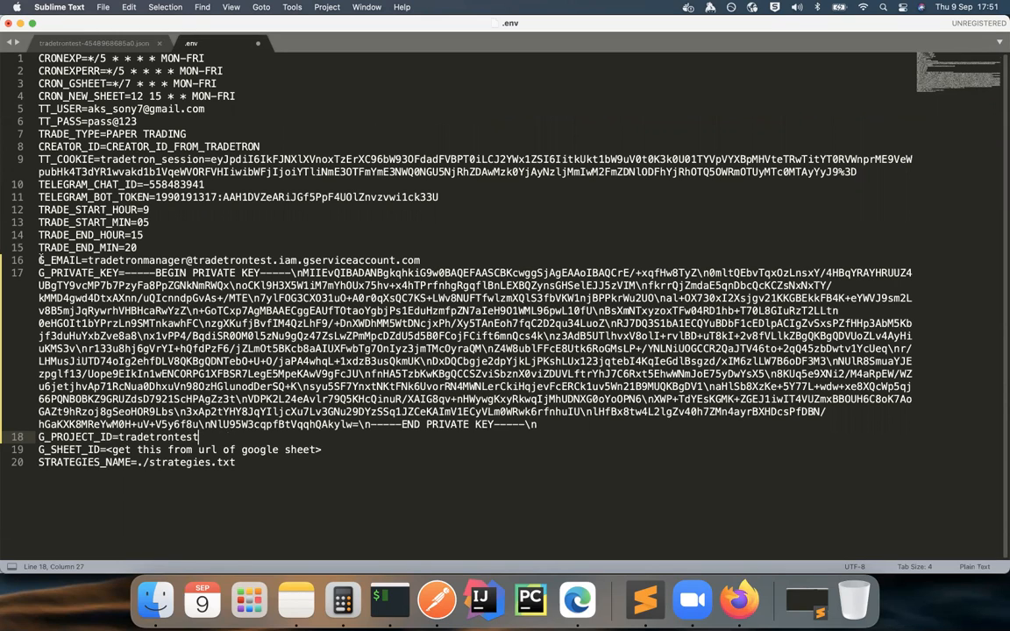
left_click_drag(40, 260, 81, 272)
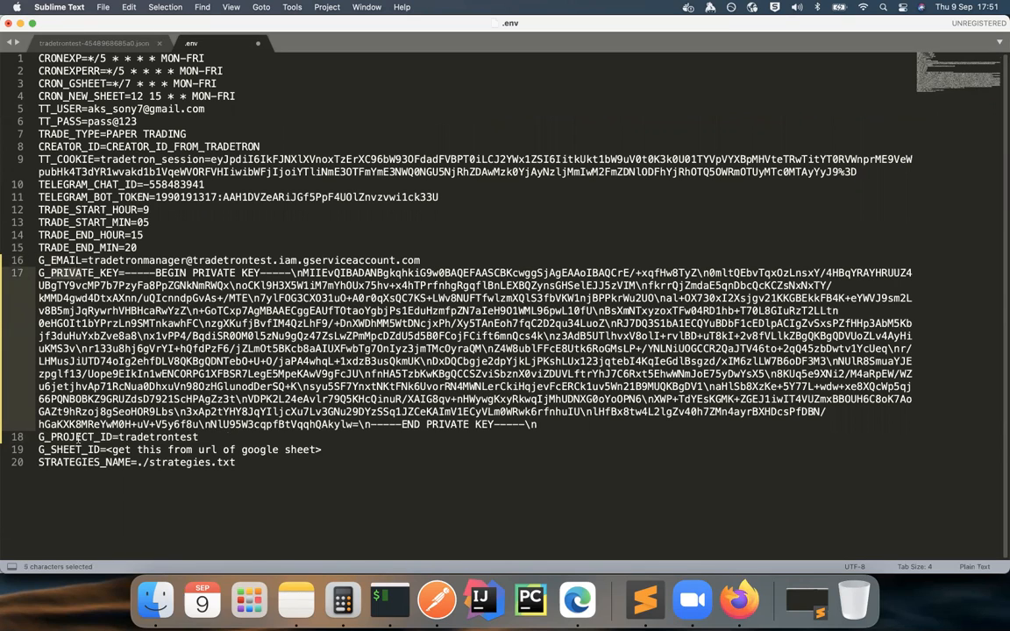
left_click(80, 436)
left_click_drag(69, 449, 87, 450)
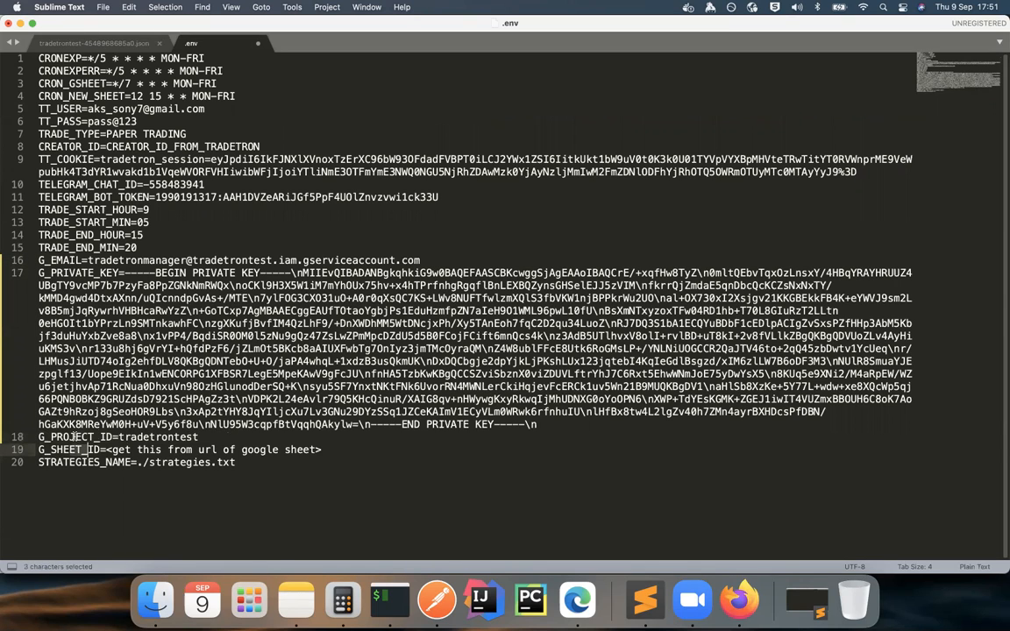
left_click(83, 449)
Step: Open the untitled Google spreadsheet, start sharing it and name it TT pnl data
left_click(738, 600)
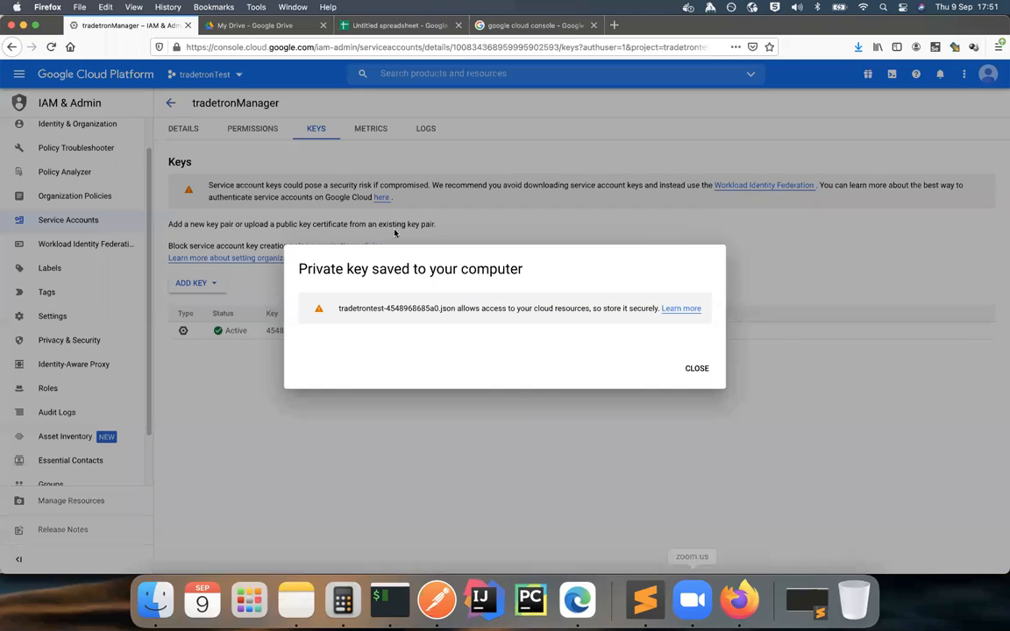
left_click(701, 371)
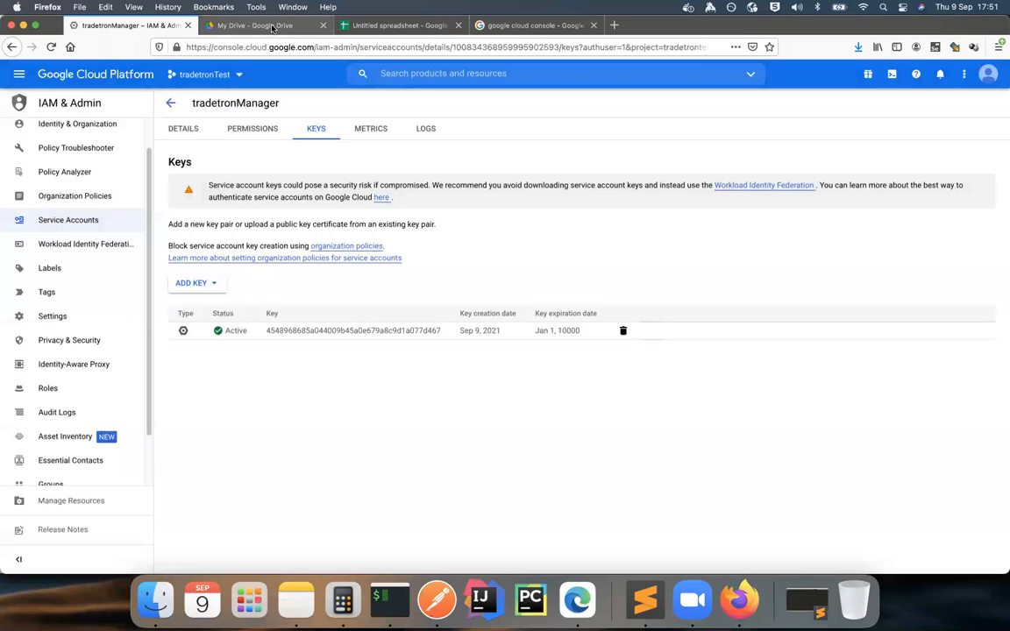
left_click(372, 25)
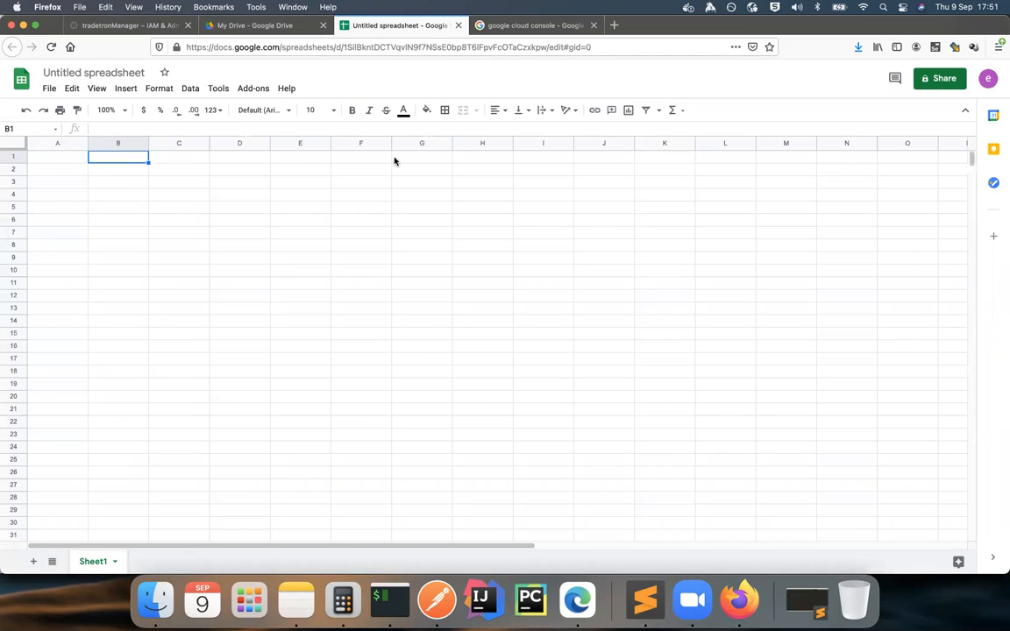
left_click(941, 81)
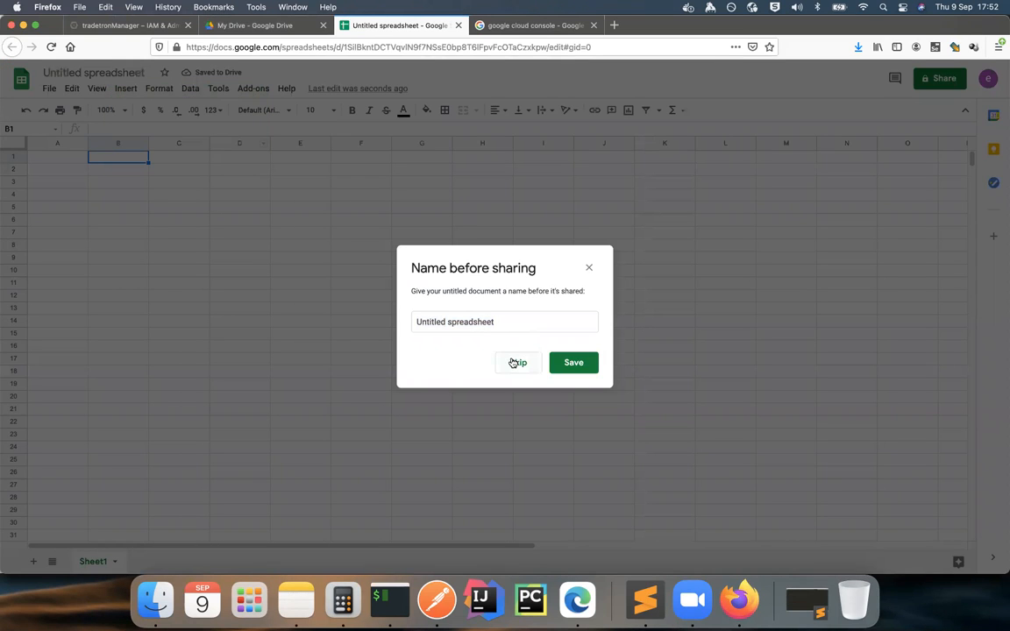
left_click_drag(516, 322, 392, 313)
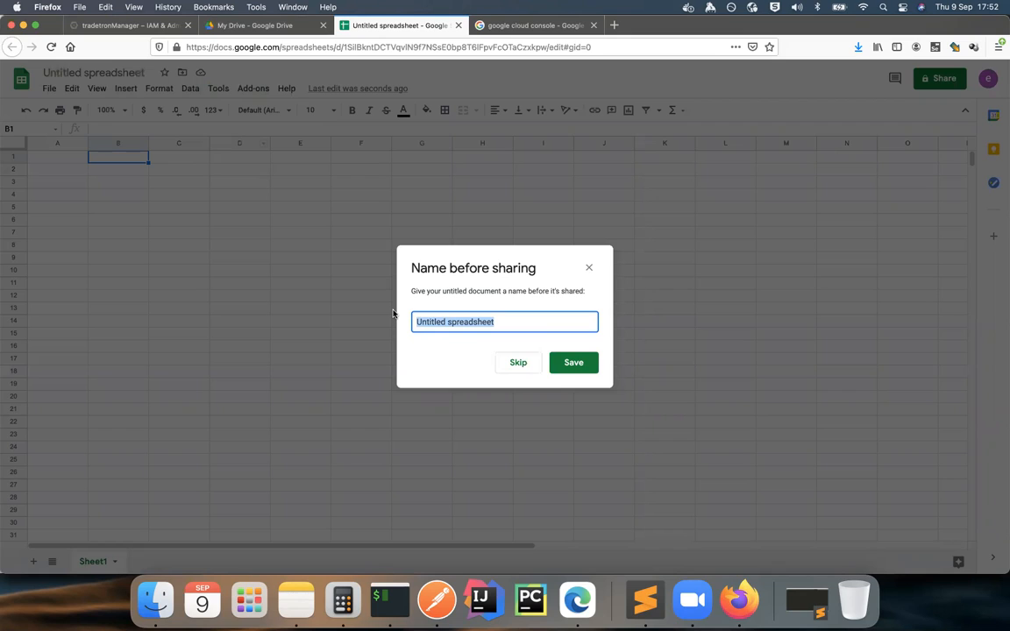
type("TT pnl data")
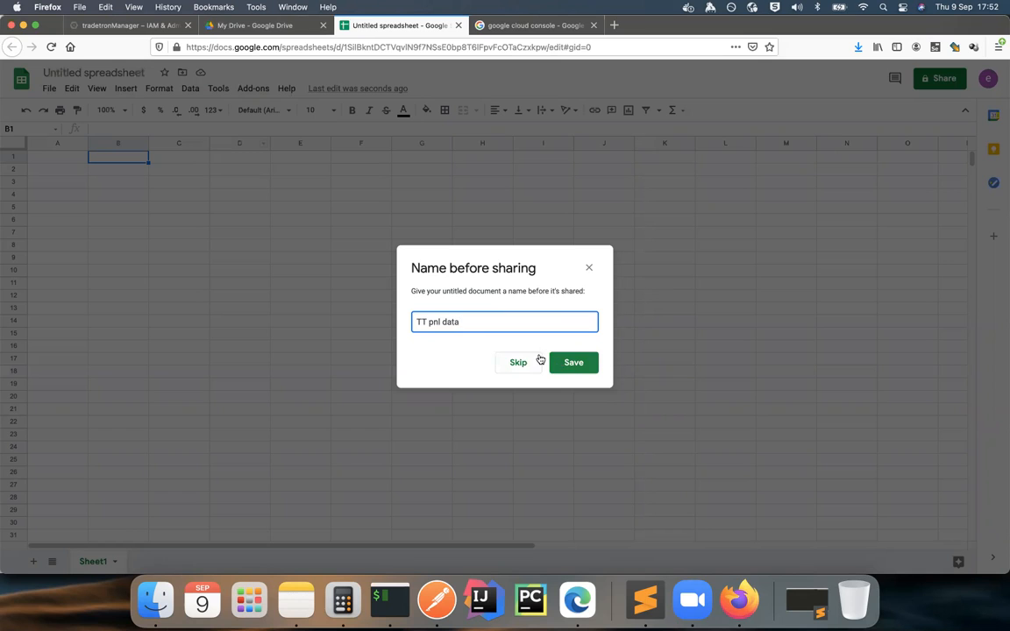
left_click(575, 363)
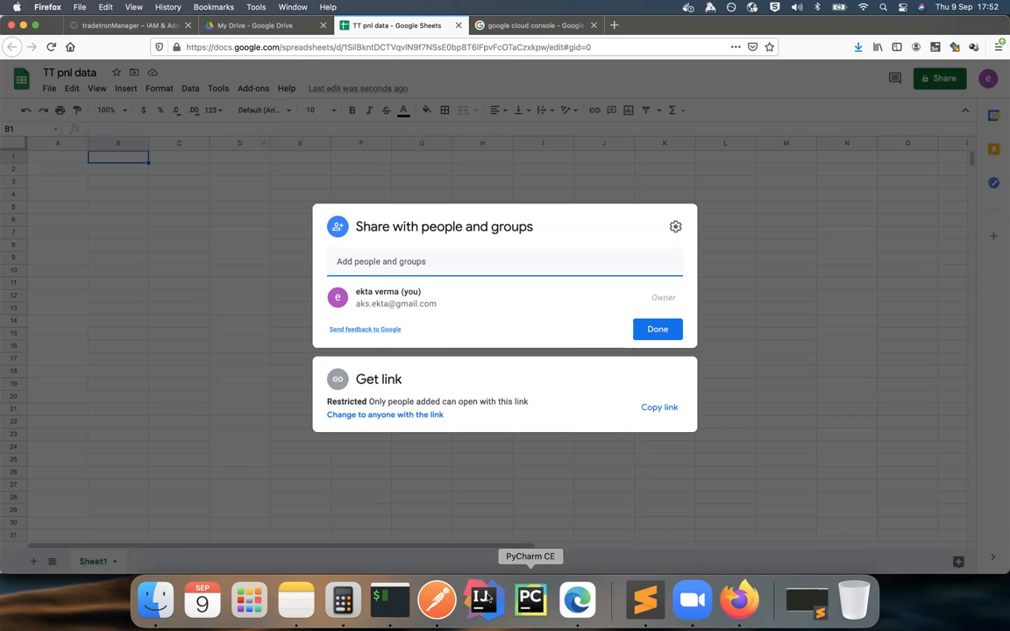
Step: Share the TT pnl data spreadsheet with the service account's client e-mail as Editor, without notifying people
left_click(645, 599)
left_click_drag(88, 260, 421, 262)
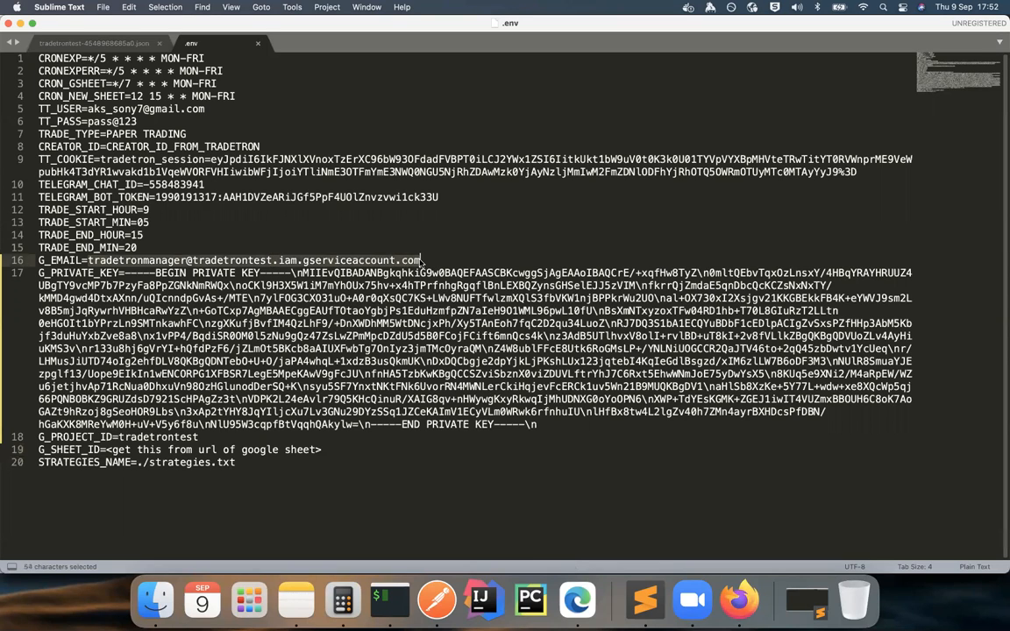
key("super+c")
left_click(736, 602)
key("super+v")
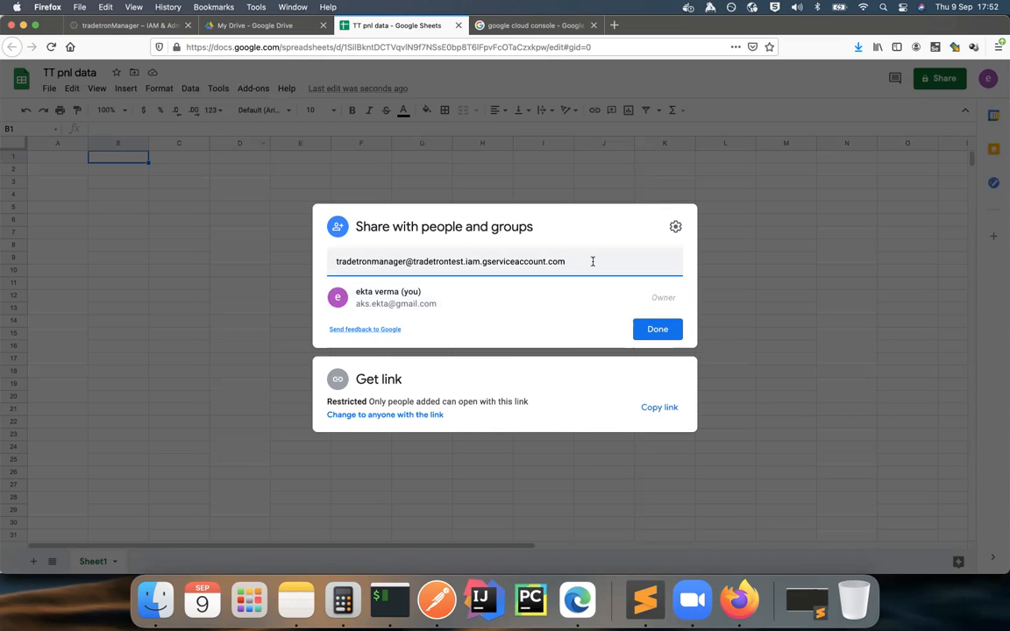
left_click(593, 261)
left_click(570, 298)
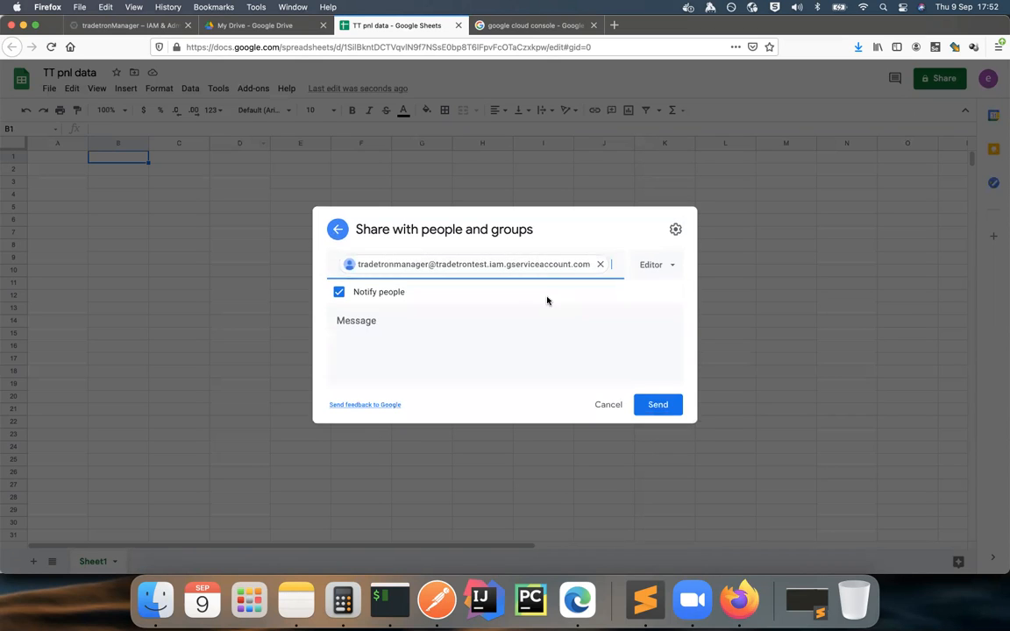
left_click(672, 317)
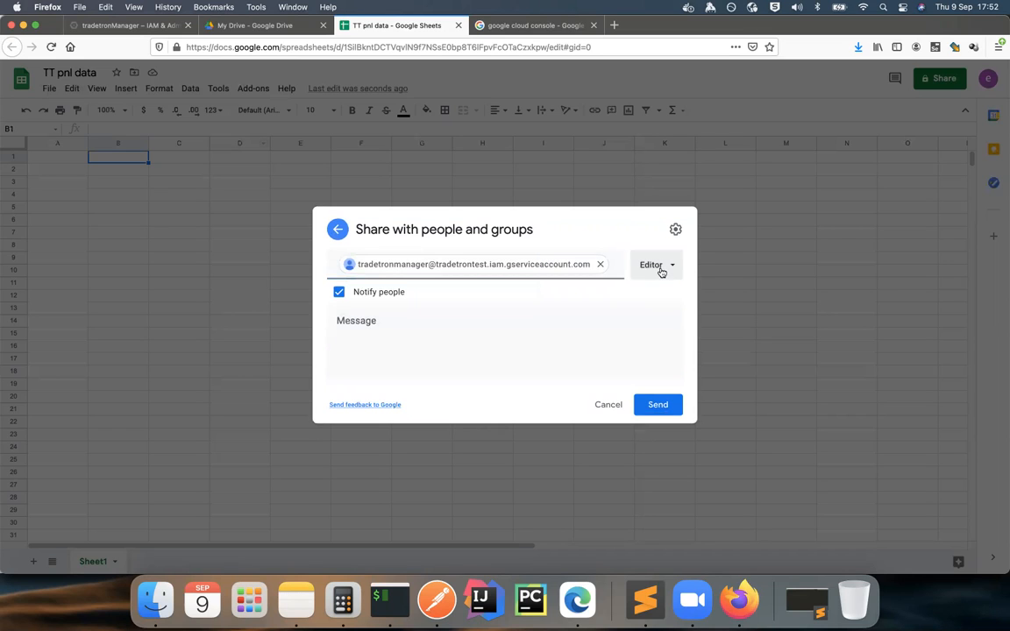
left_click(341, 292)
left_click(653, 361)
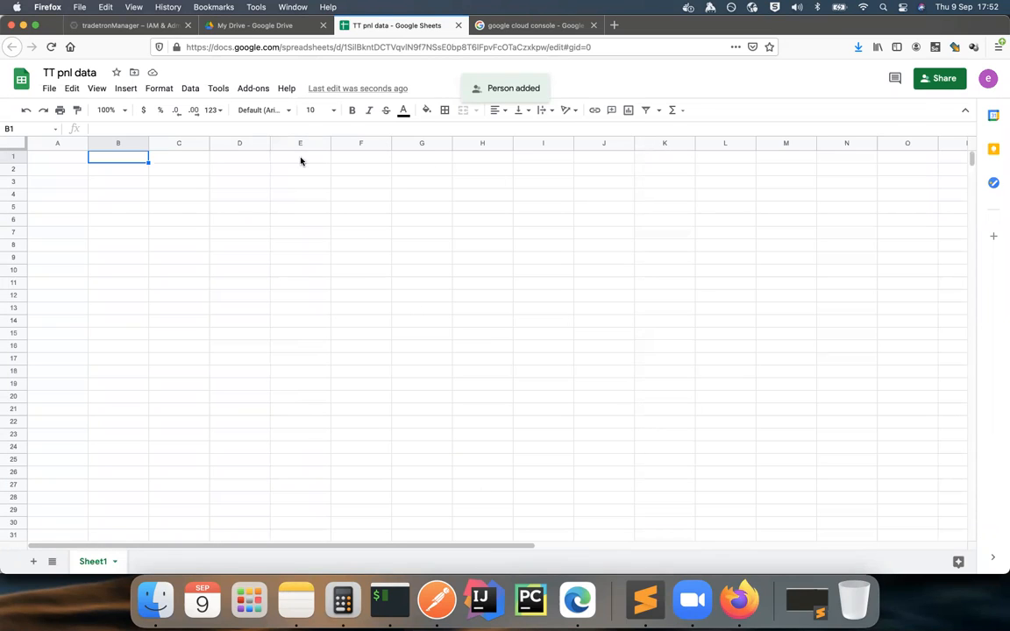
left_click_drag(60, 158, 388, 251)
left_click(434, 259)
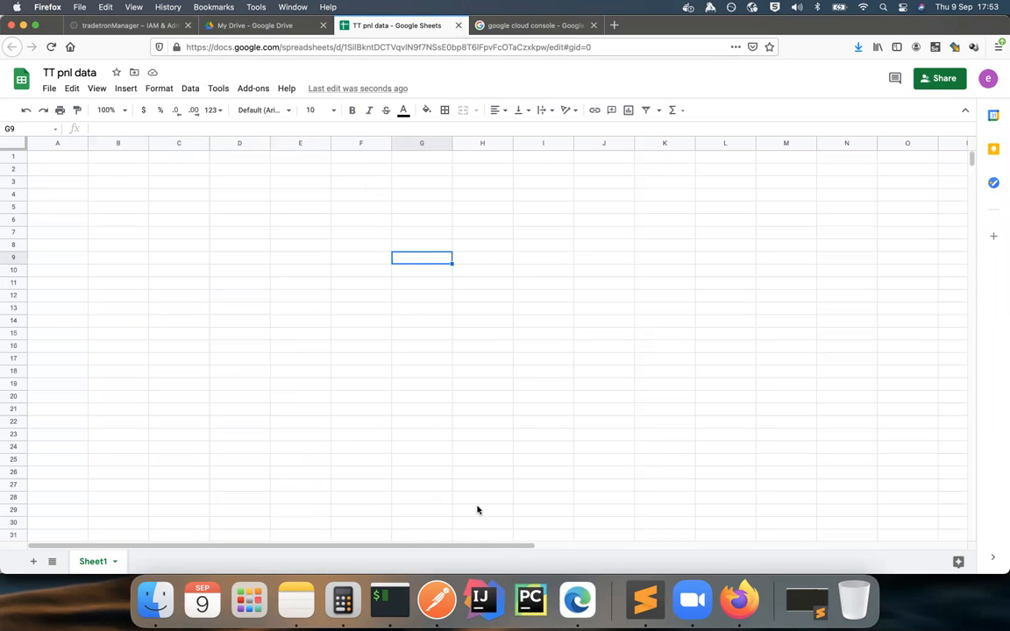
left_click(645, 599)
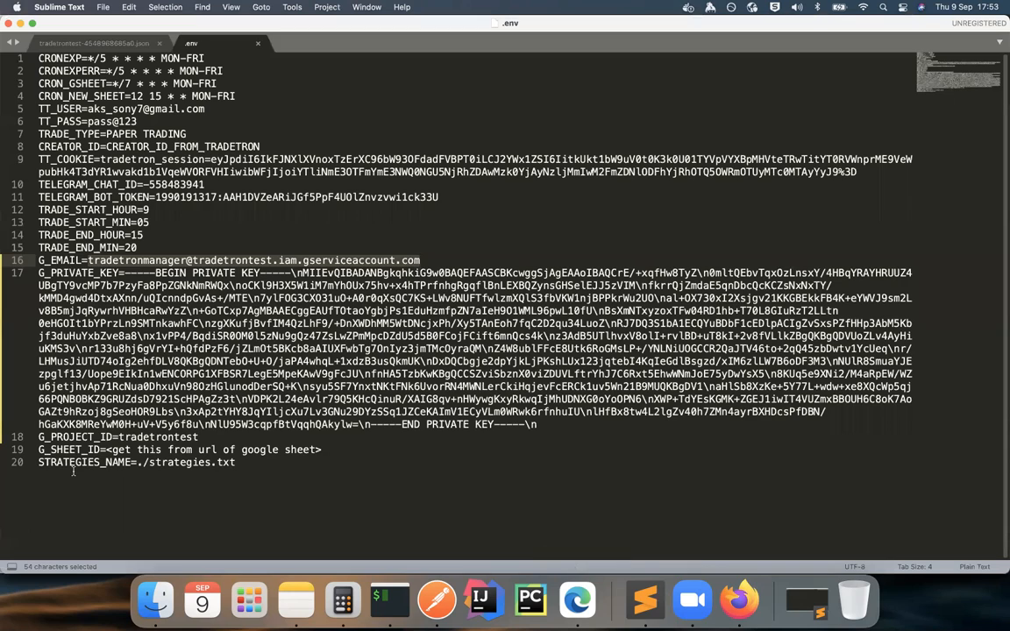
left_click(131, 450)
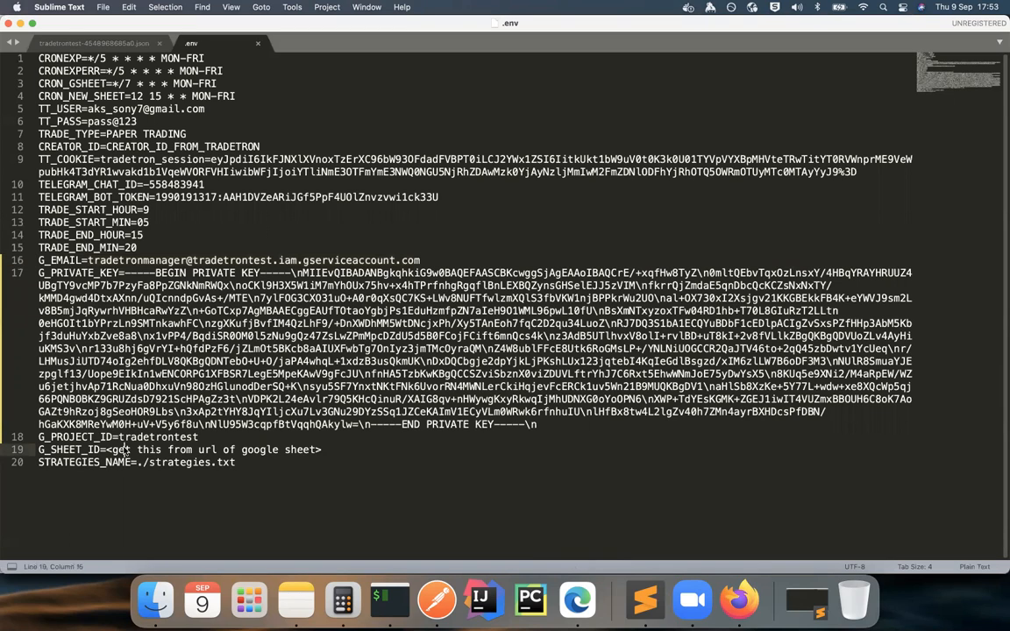
left_click_drag(116, 450, 323, 451)
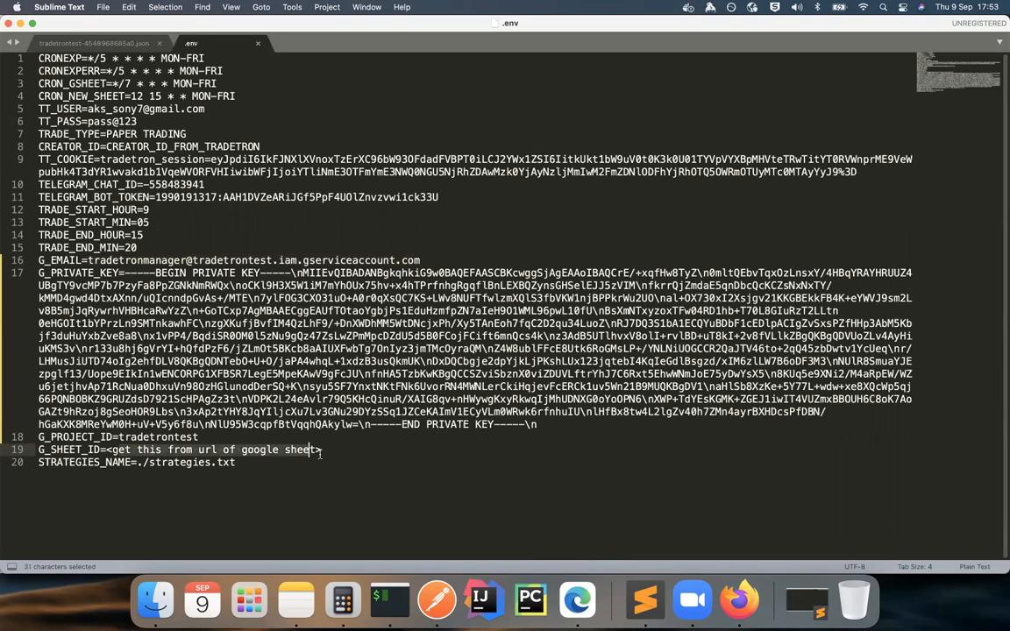
left_click(322, 462)
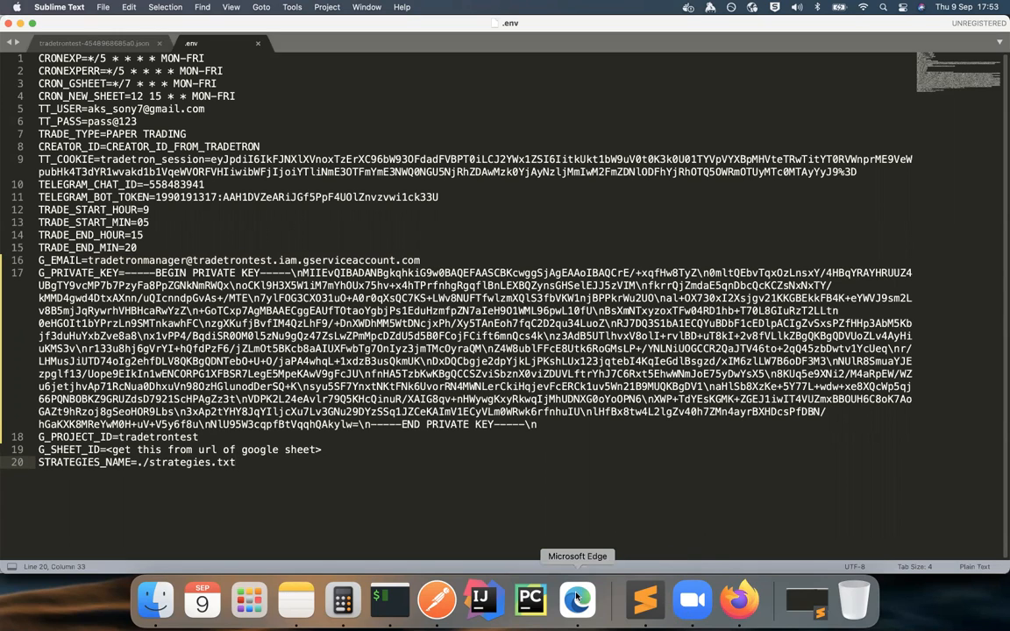
Step: Set G_SHEET_ID to the spreadsheet ID copied from the sheet's URL and save the .env file
left_click(738, 599)
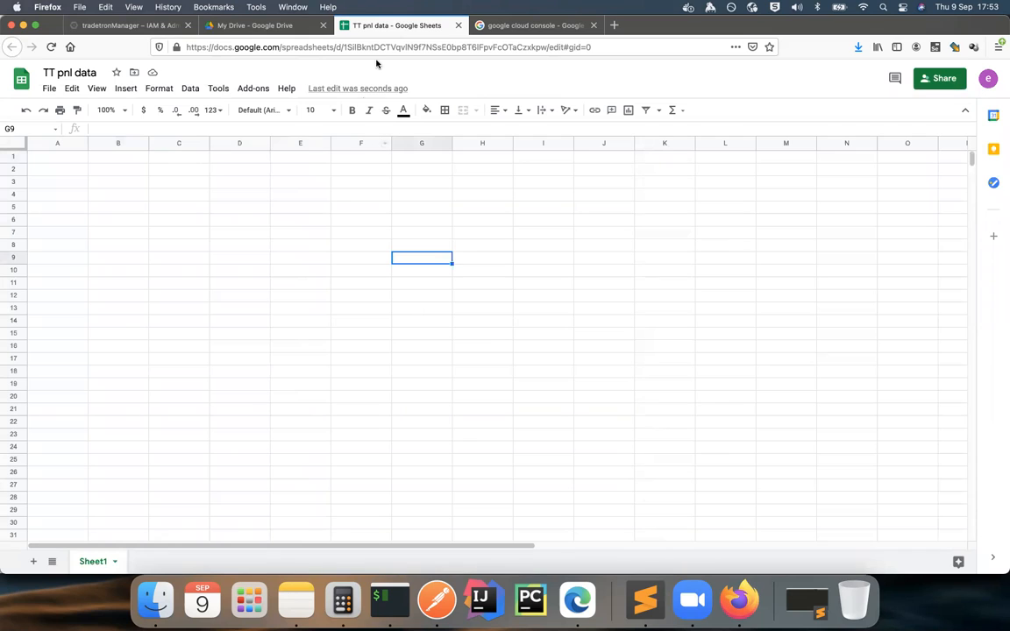
left_click(344, 46)
left_click(350, 49)
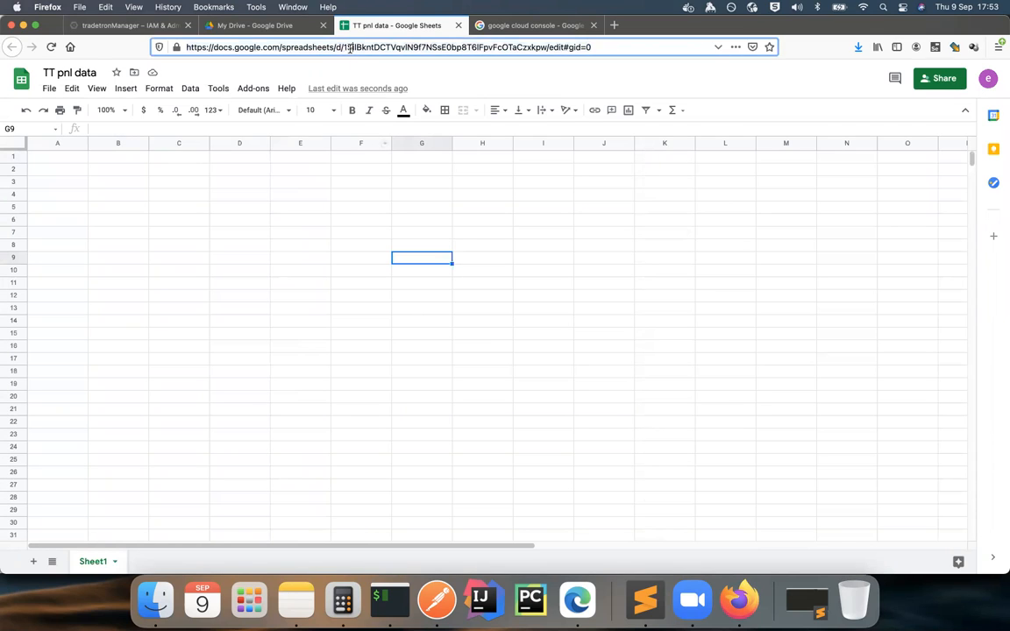
left_click_drag(361, 47, 543, 45)
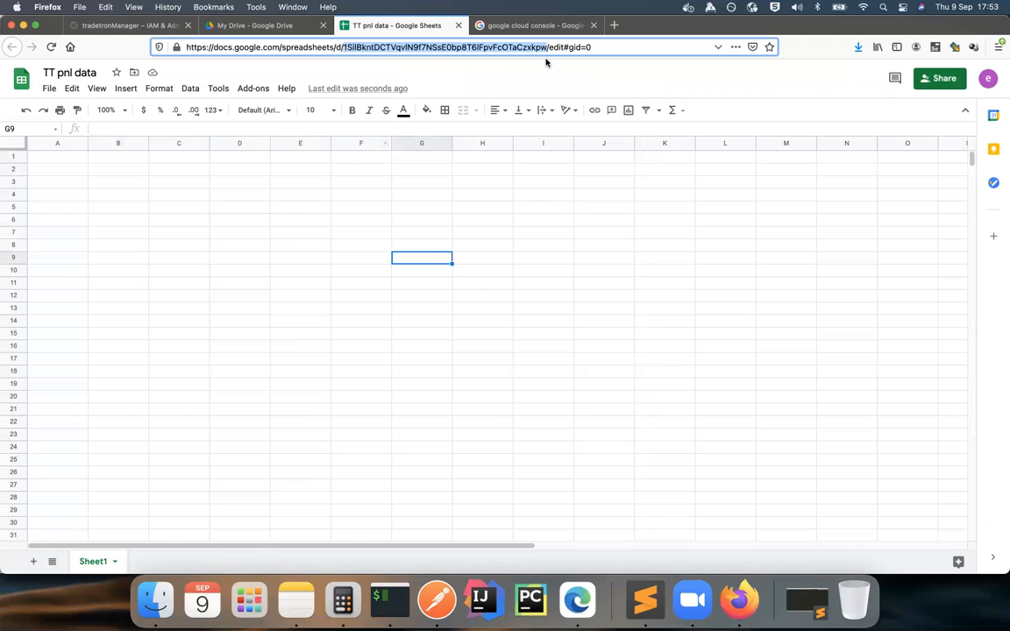
left_click(644, 600)
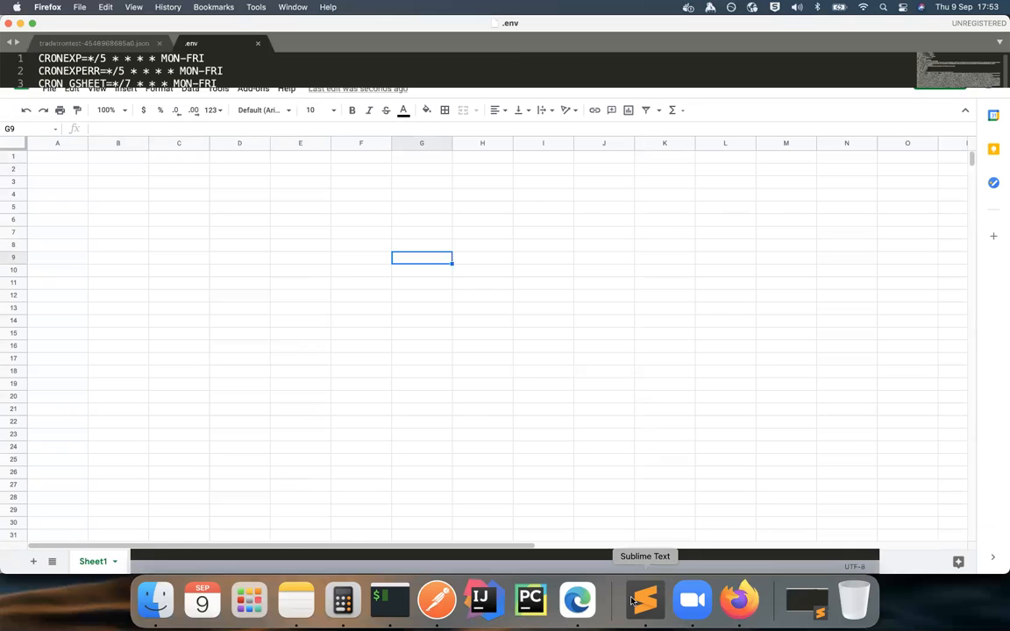
left_click_drag(107, 448, 323, 450)
key("super+v")
key("super+s")
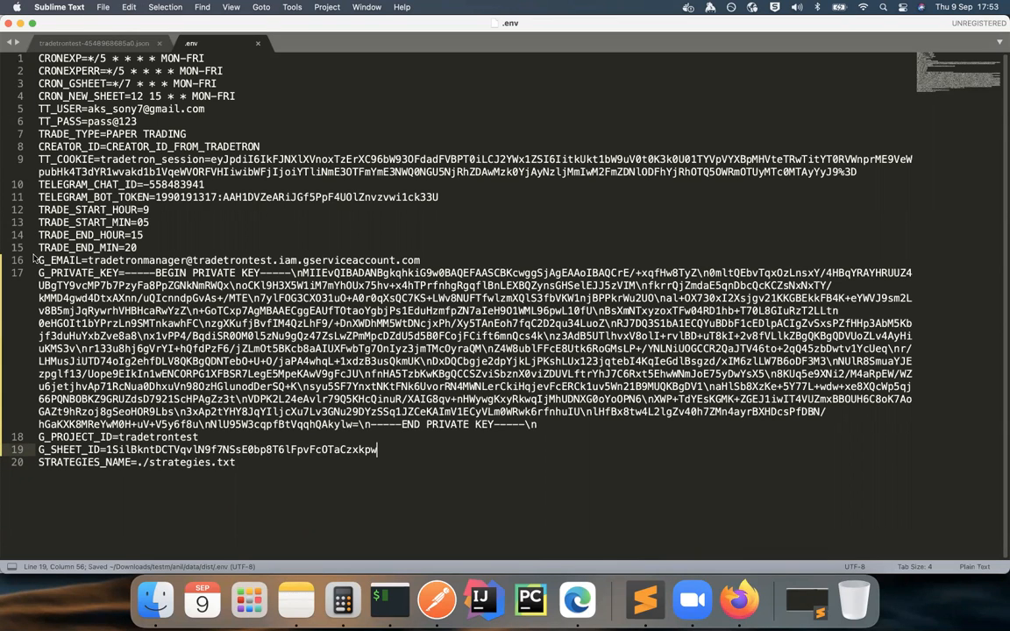
Step: Review the completed Google settings entries in the .env file
left_click_drag(37, 260, 380, 449)
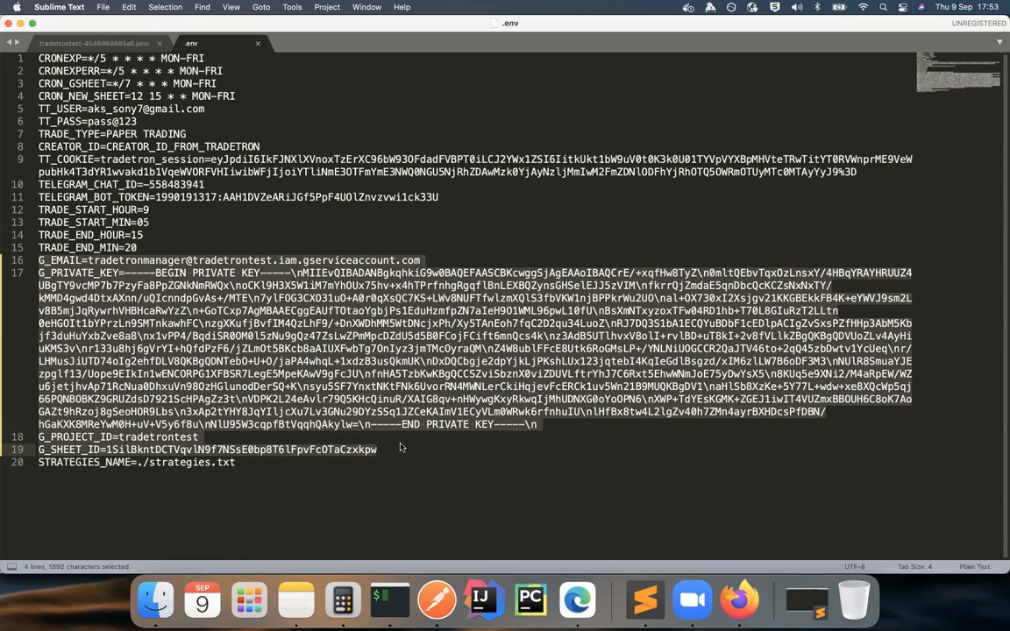
left_click(399, 447)
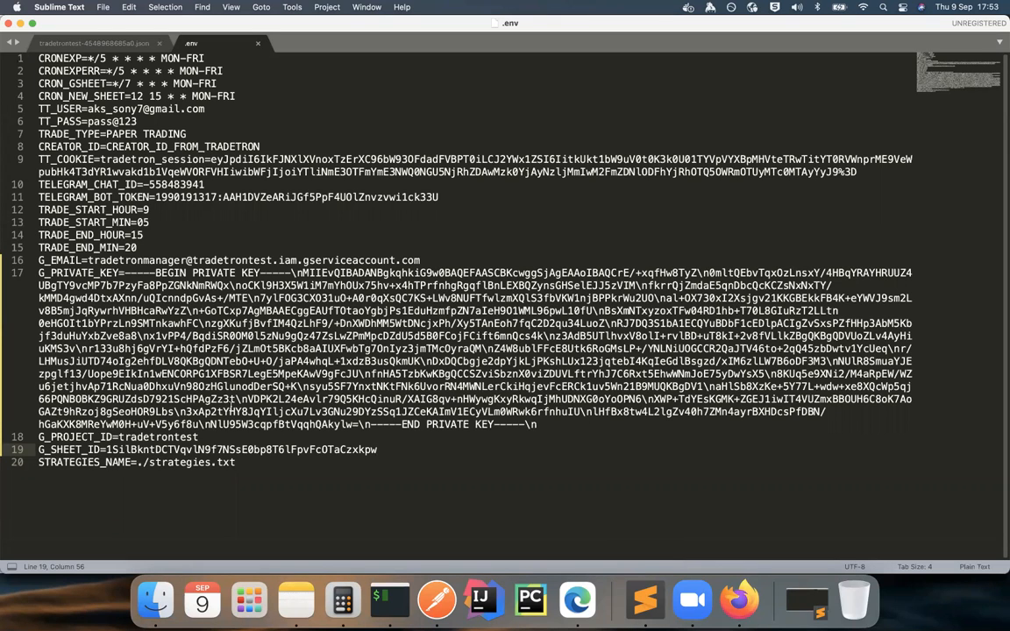
left_click_drag(235, 462, 152, 462)
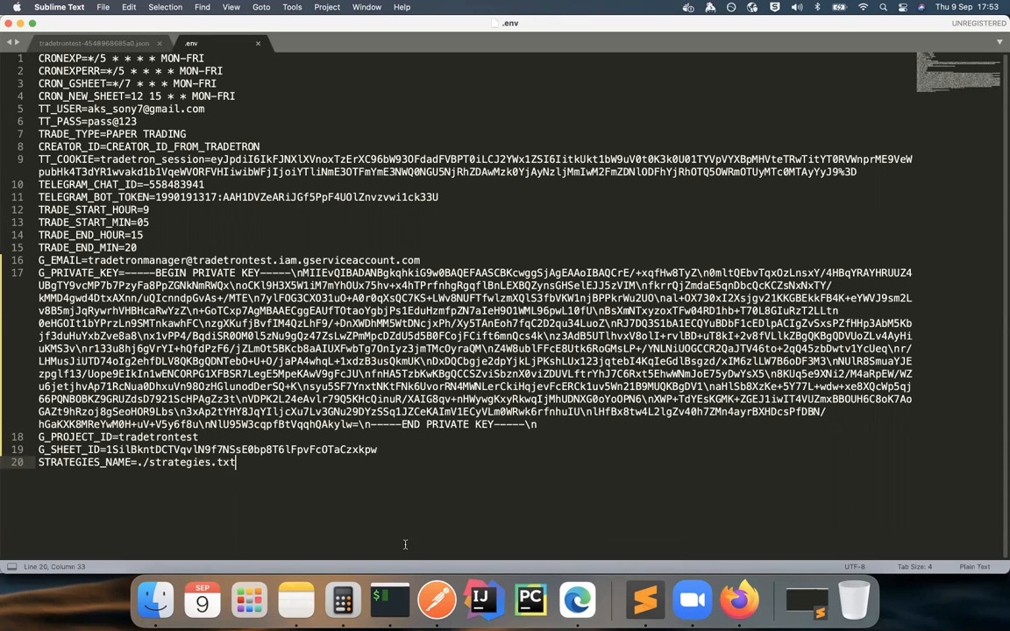